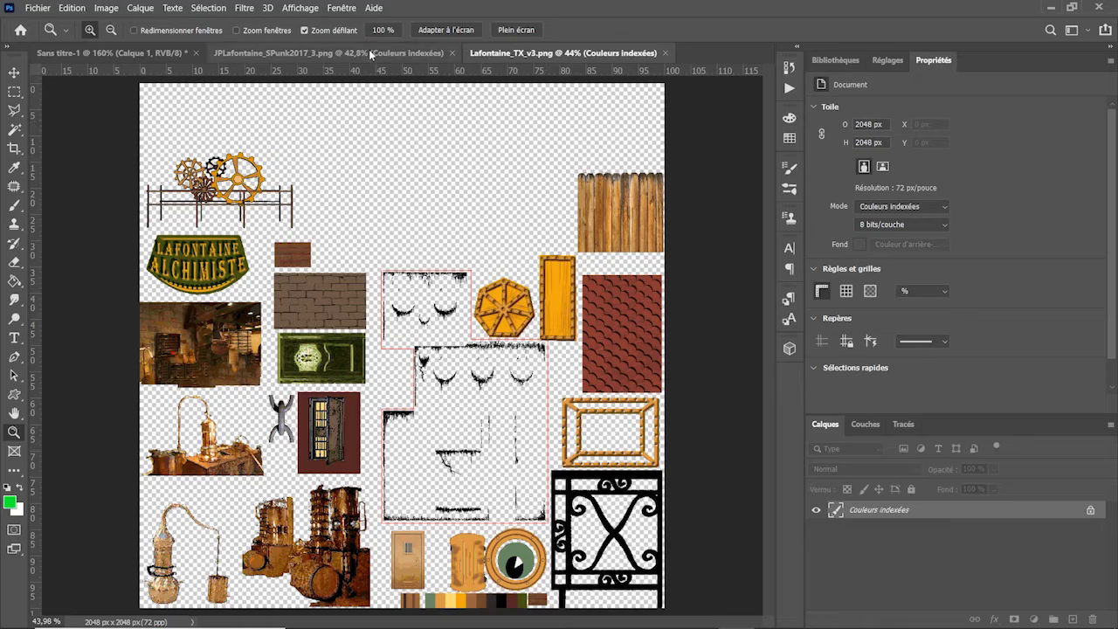
Switch to Unity and examine the repeated stone texture on the demo walls from near and far.
click(371, 53)
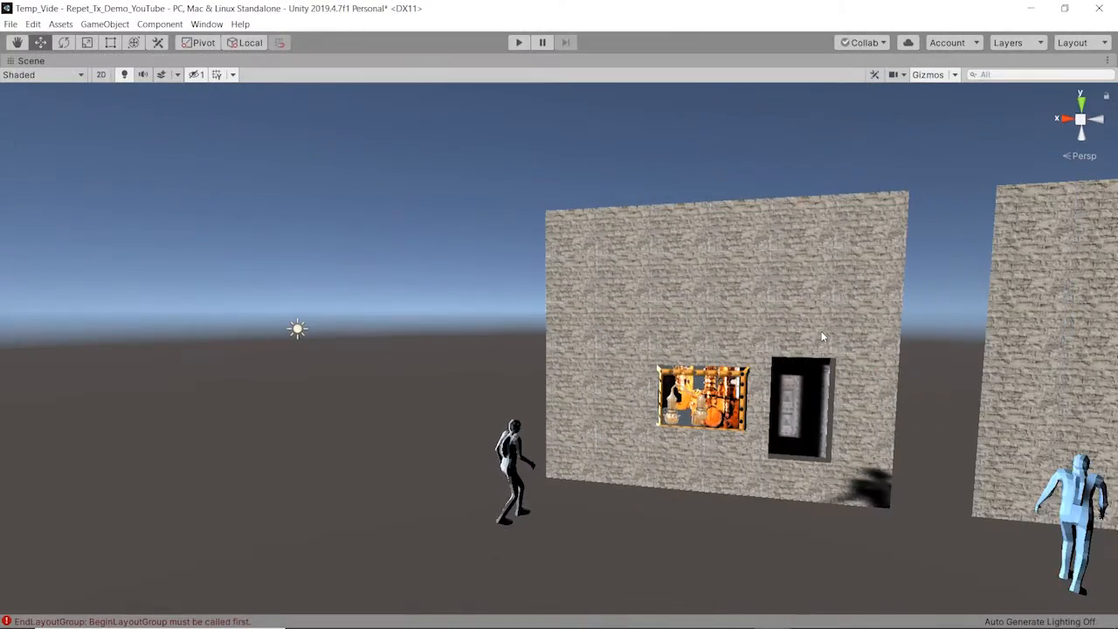
scroll(821, 331, down, 6)
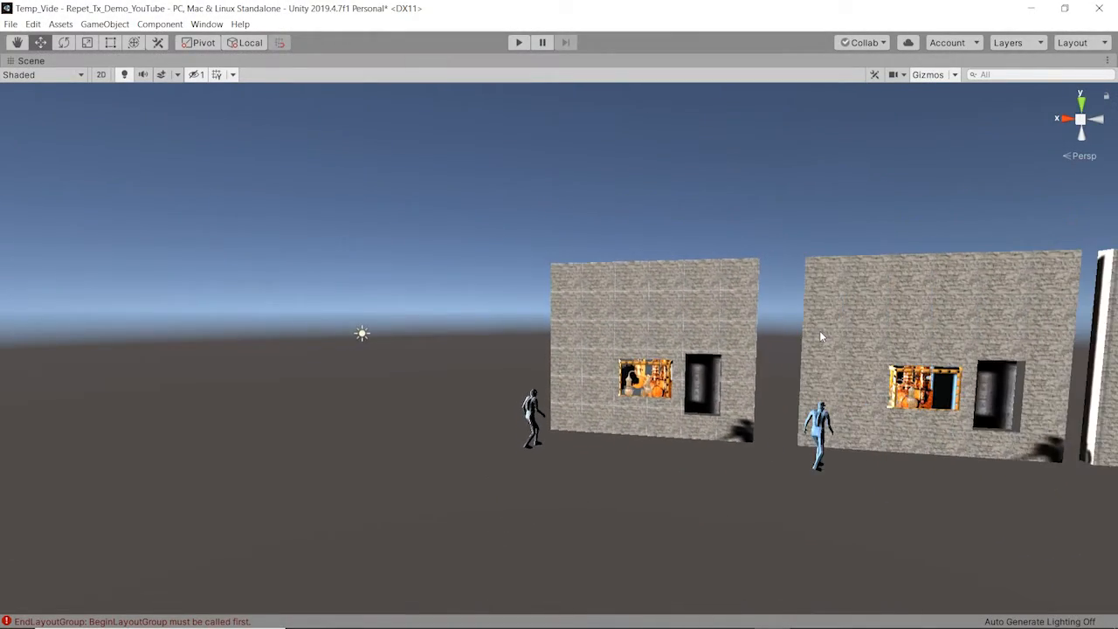
scroll(819, 330, down, 5)
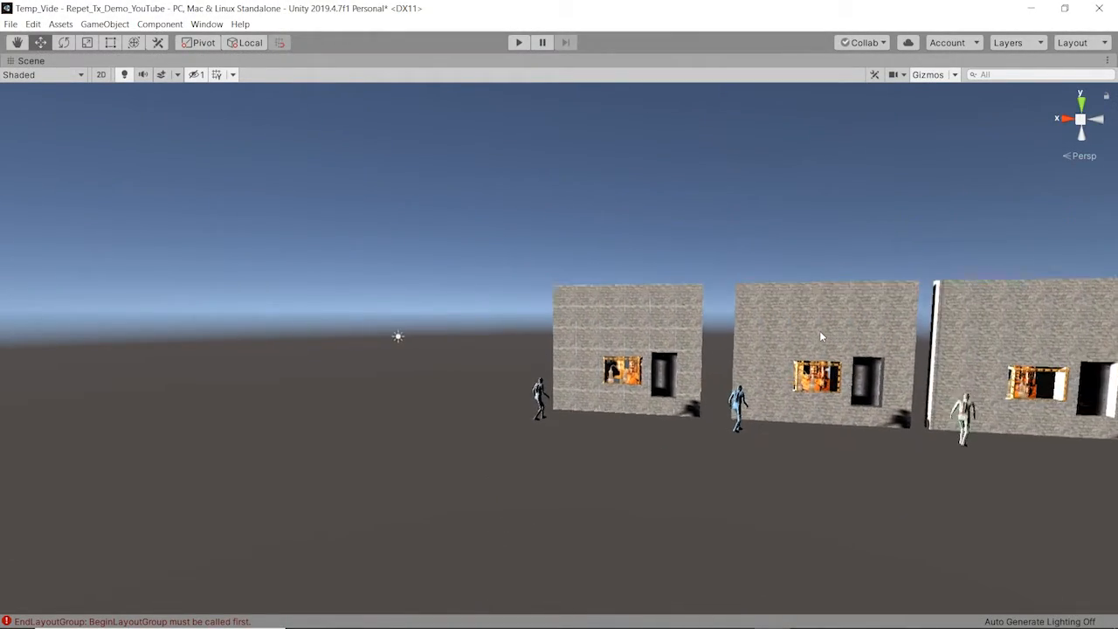
scroll(819, 330, up, 8)
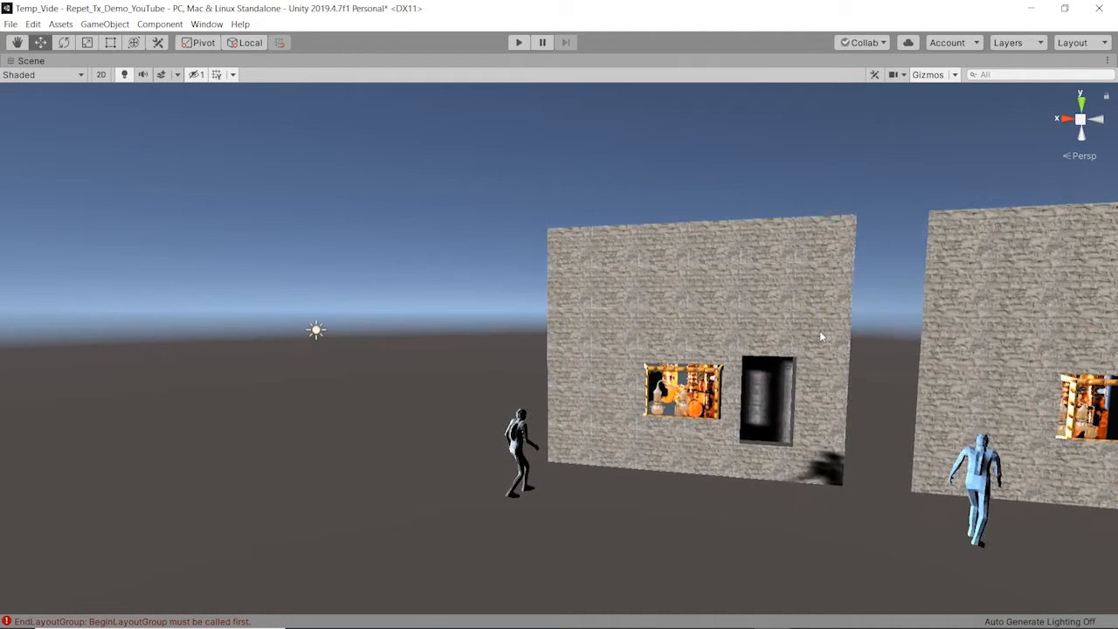
scroll(819, 330, down, 6)
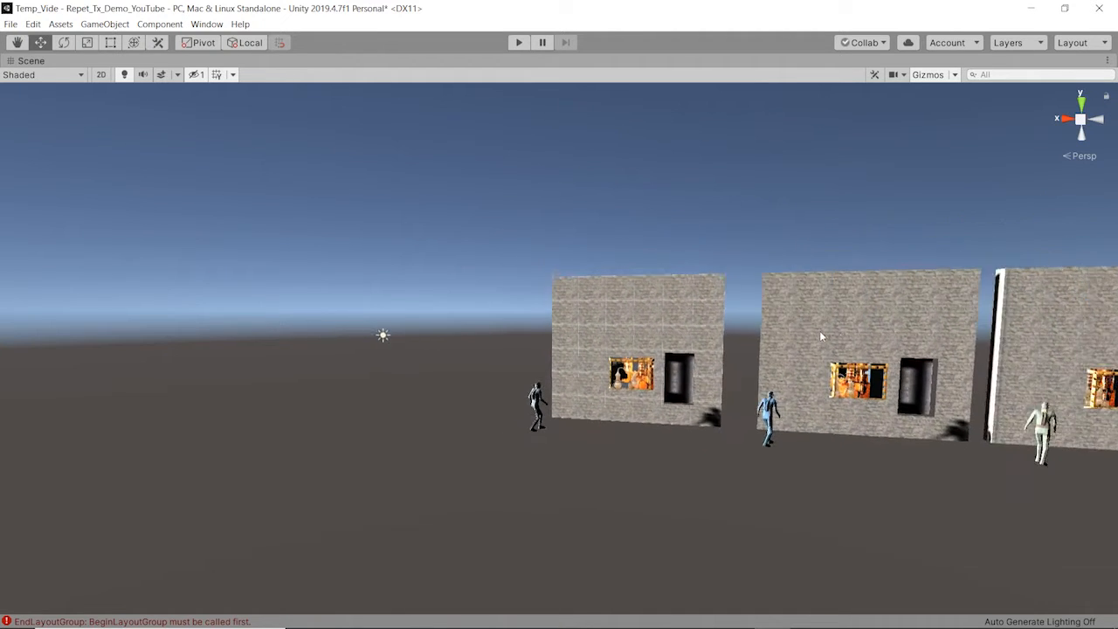
scroll(820, 330, down, 4)
scroll(819, 330, up, 4)
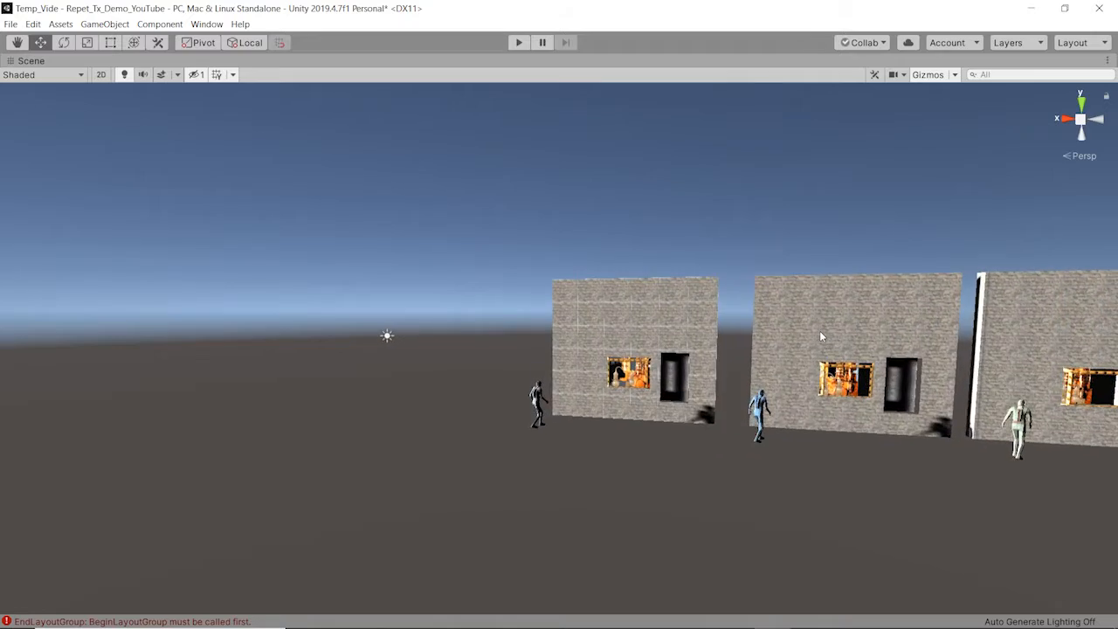
scroll(819, 330, up, 5)
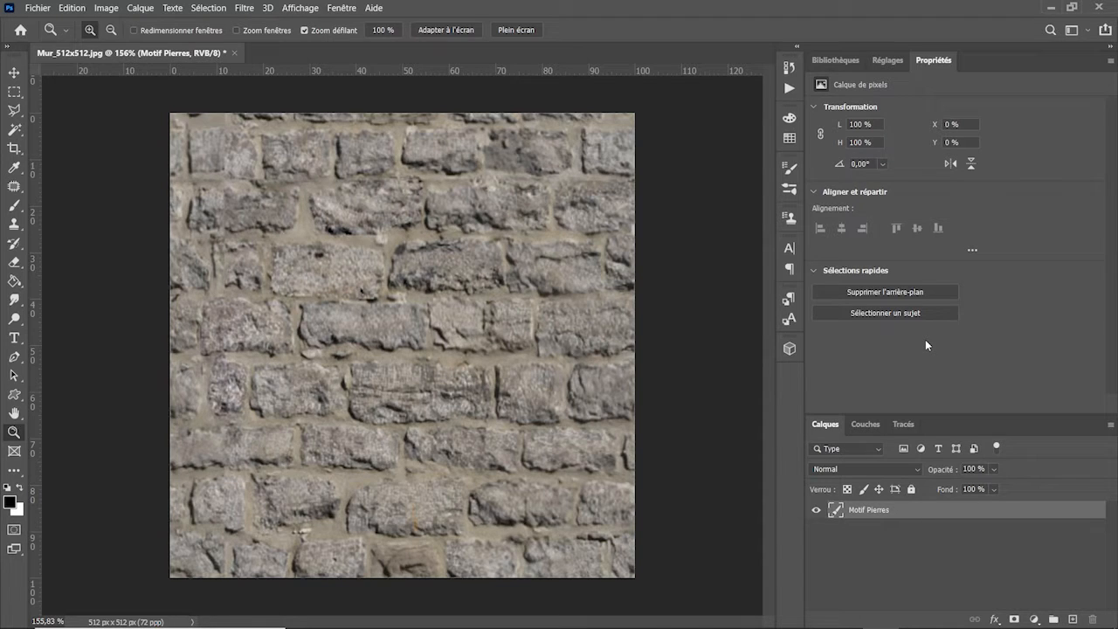
In Photoshop, offset the Motif Pierres layer by 200 pixels horizontally and 200 pixels vertically with the Translation filter.
click(245, 7)
mouse_move(409, 285)
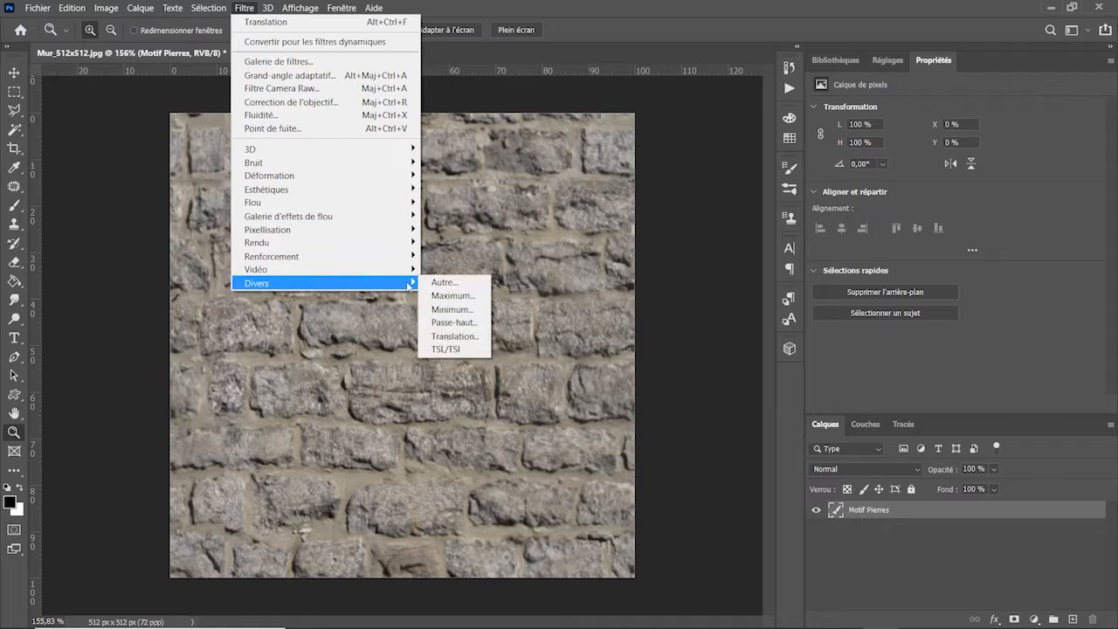
click(454, 336)
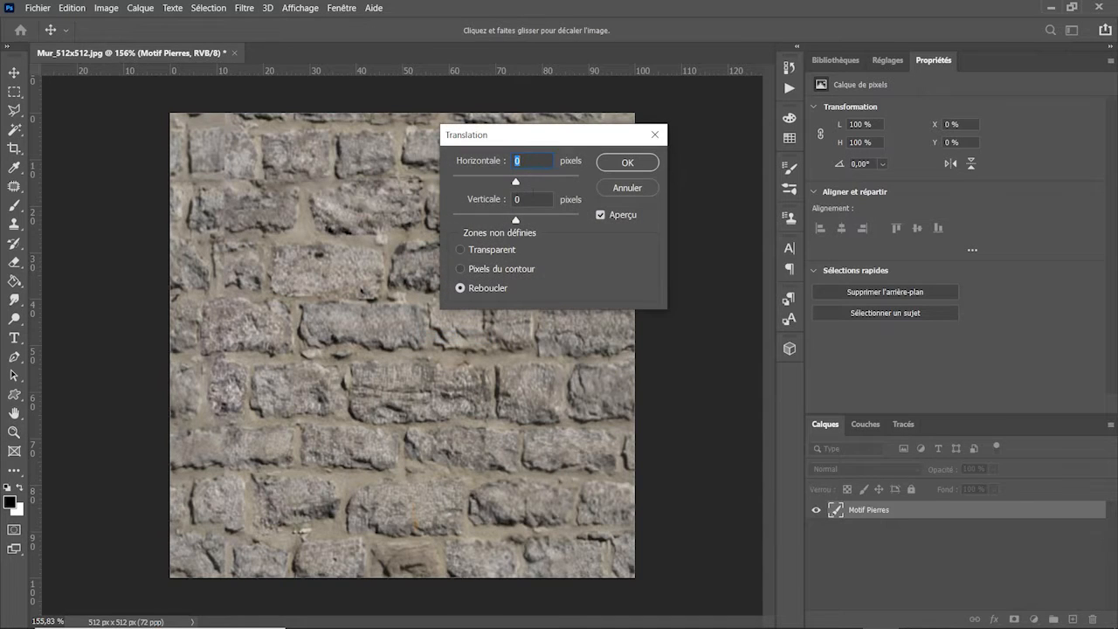
text(200)
key(Tab)
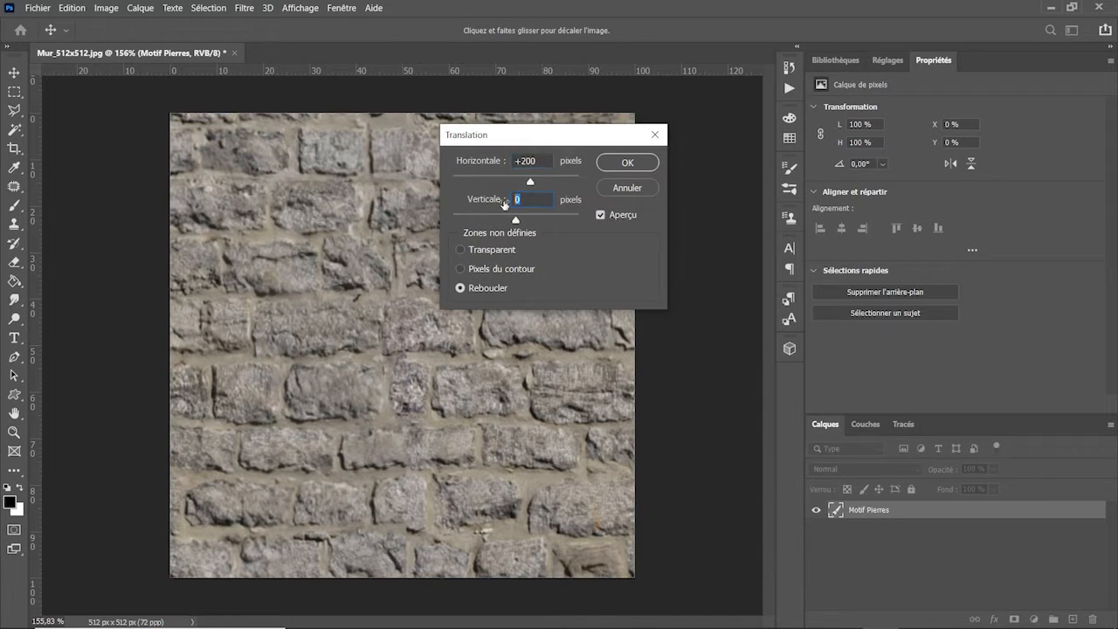
text(200)
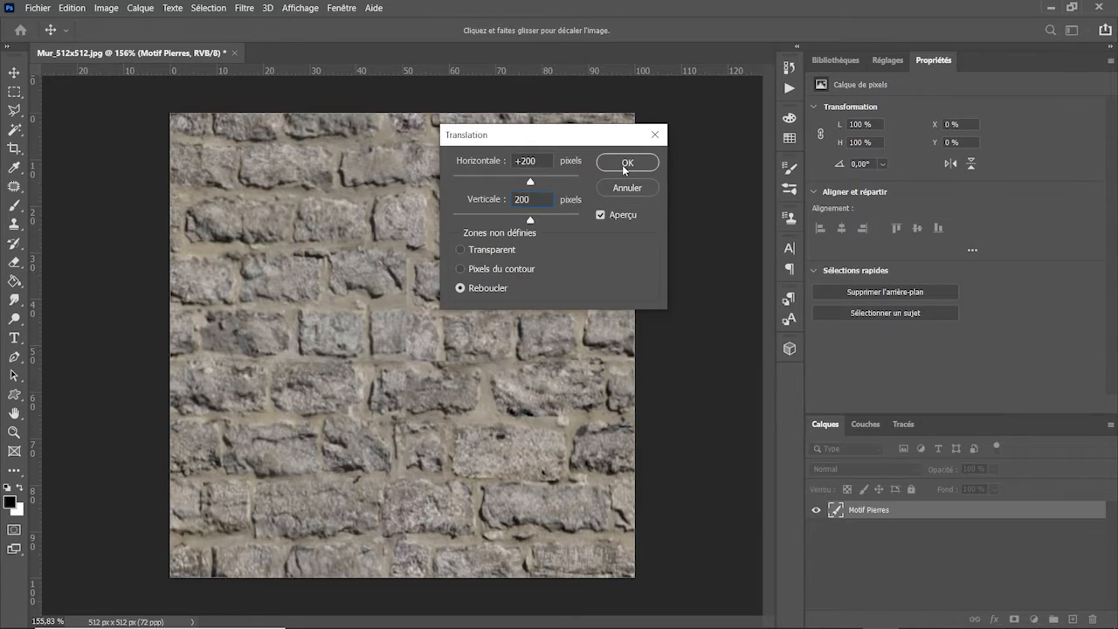
click(623, 166)
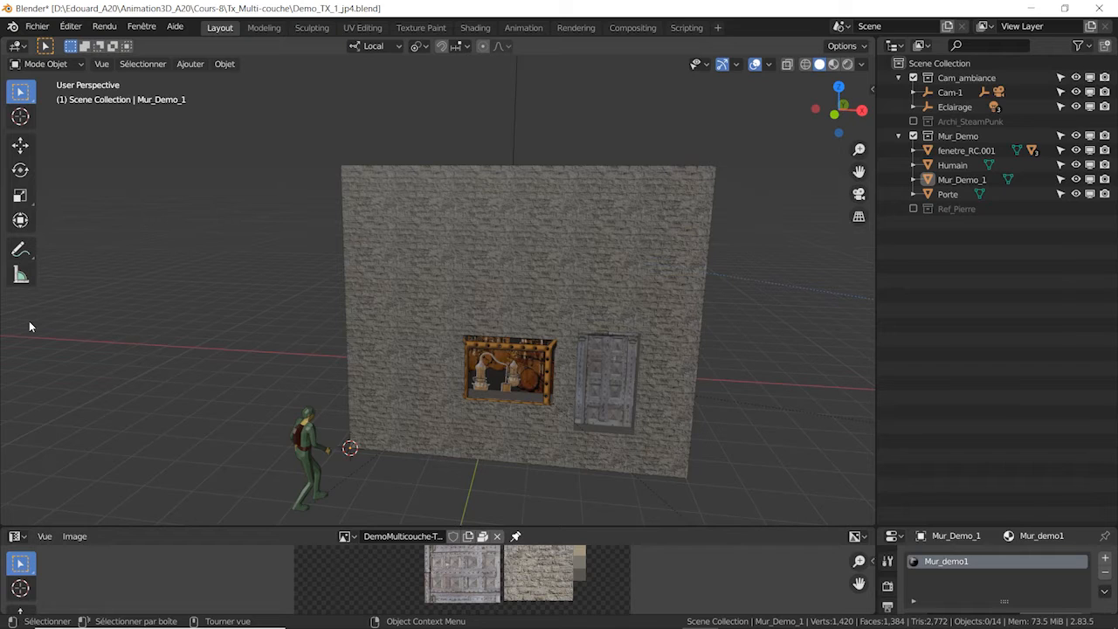
In Blender, add a new material named Pierres512 to the Mur_Demo_1 wall, enlarging the lower work area.
click(627, 223)
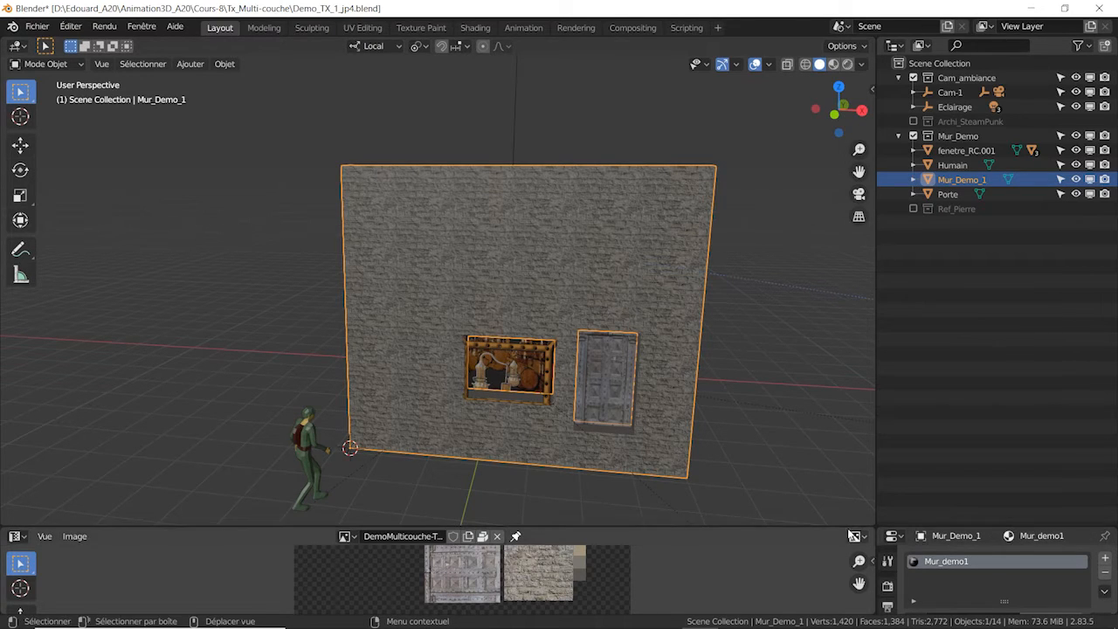
drag(824, 526, 829, 340)
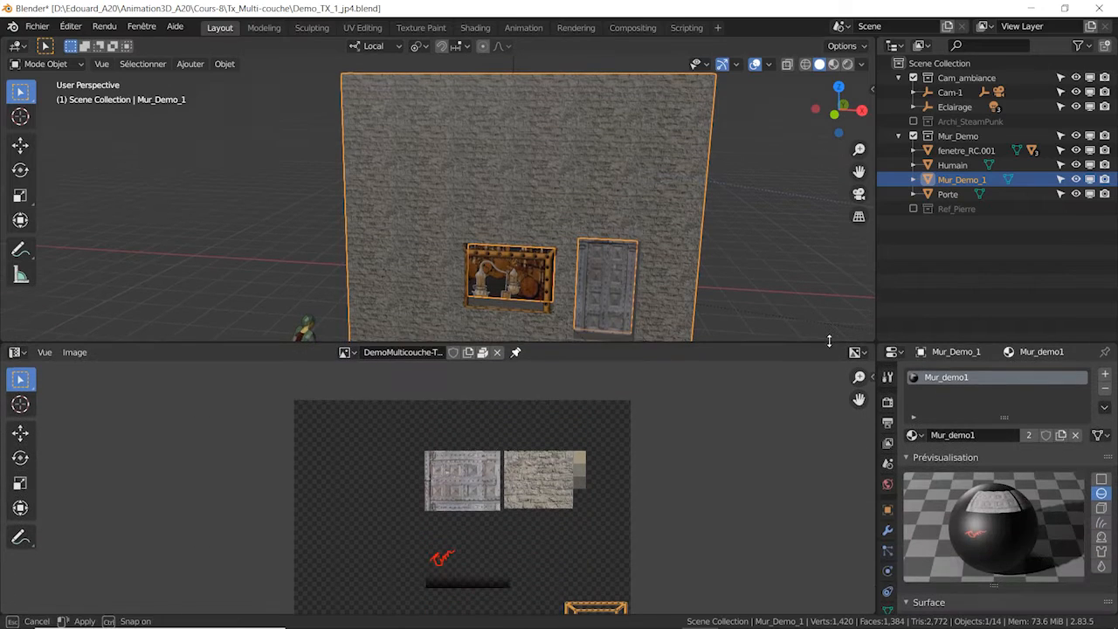
click(1106, 377)
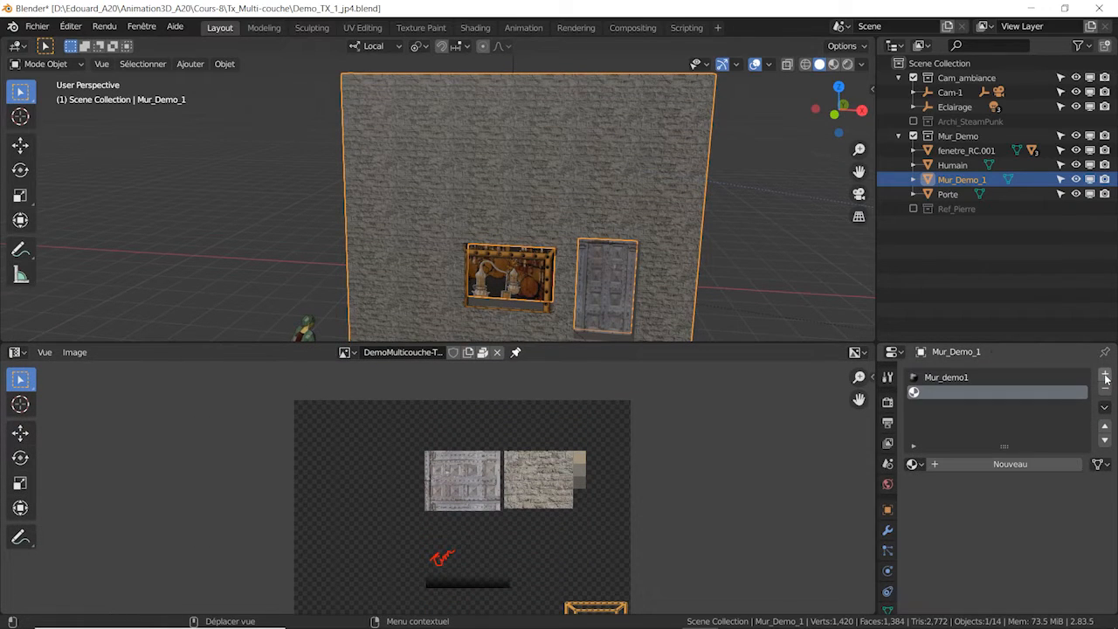
click(1015, 465)
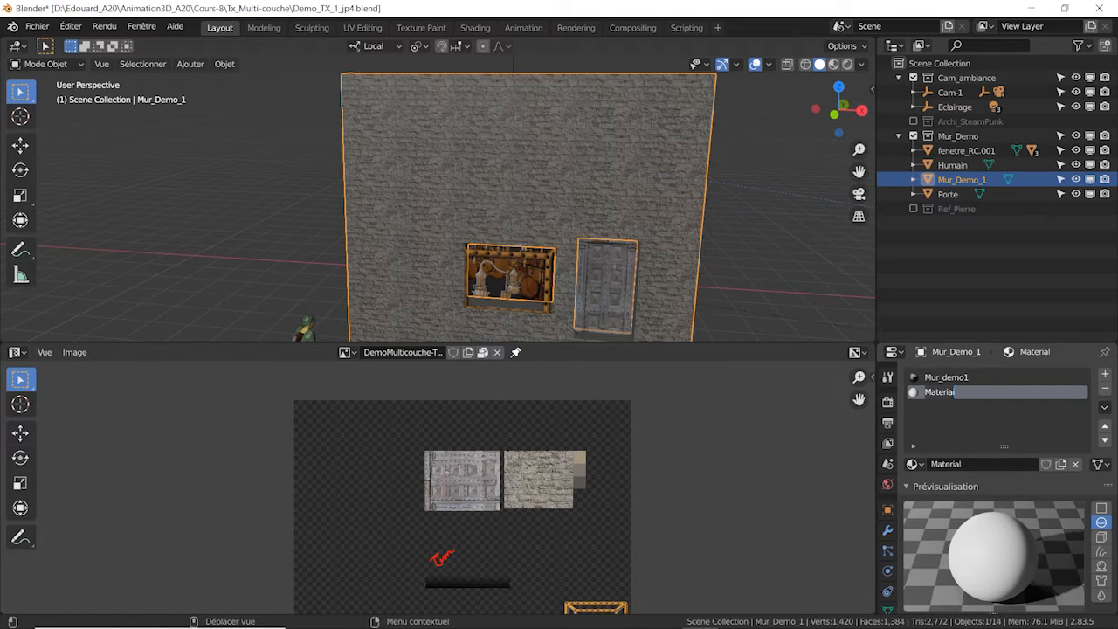
text(Pierres512)
Use Mur_512x512.jpg from the textures folder as the Pierres512 base color image texture and show it in the image editor.
scroll(952, 394, down, 5)
click(1105, 482)
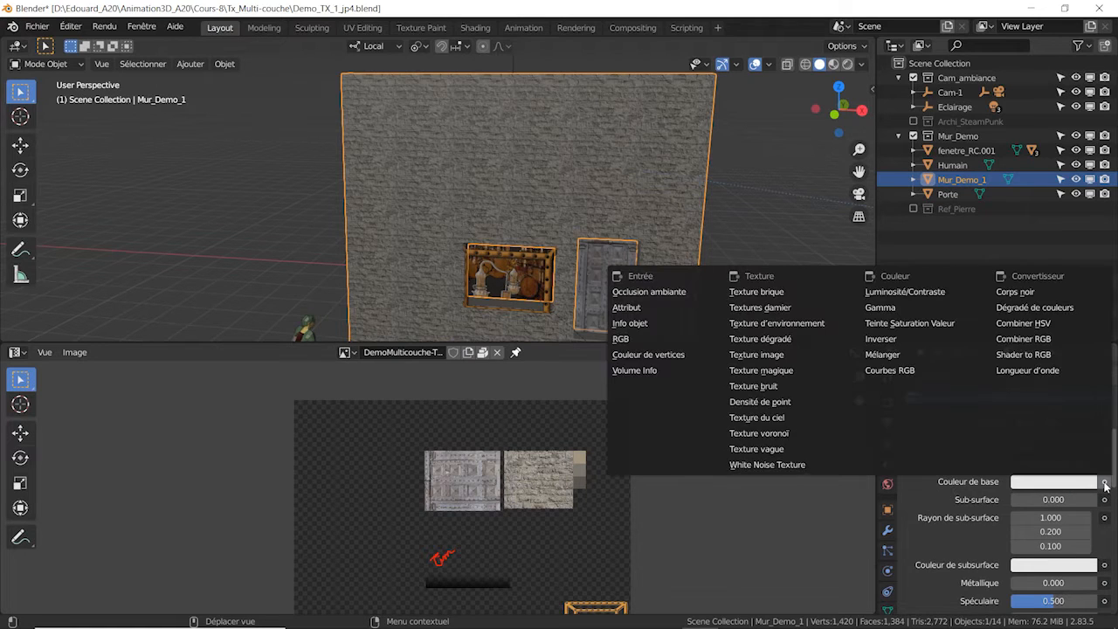
click(756, 355)
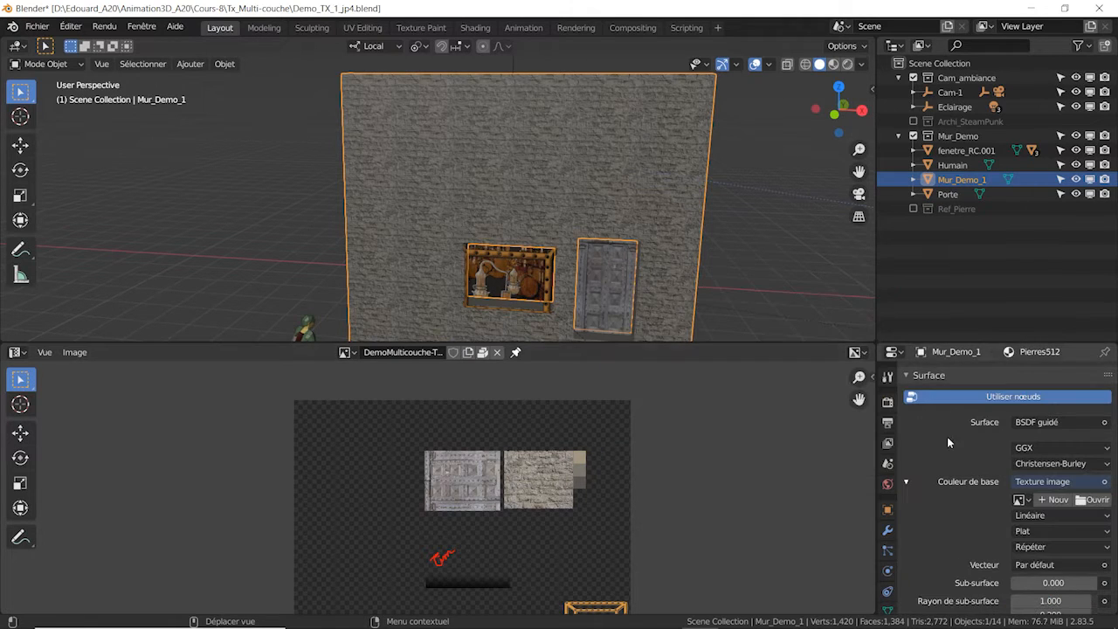
click(1093, 499)
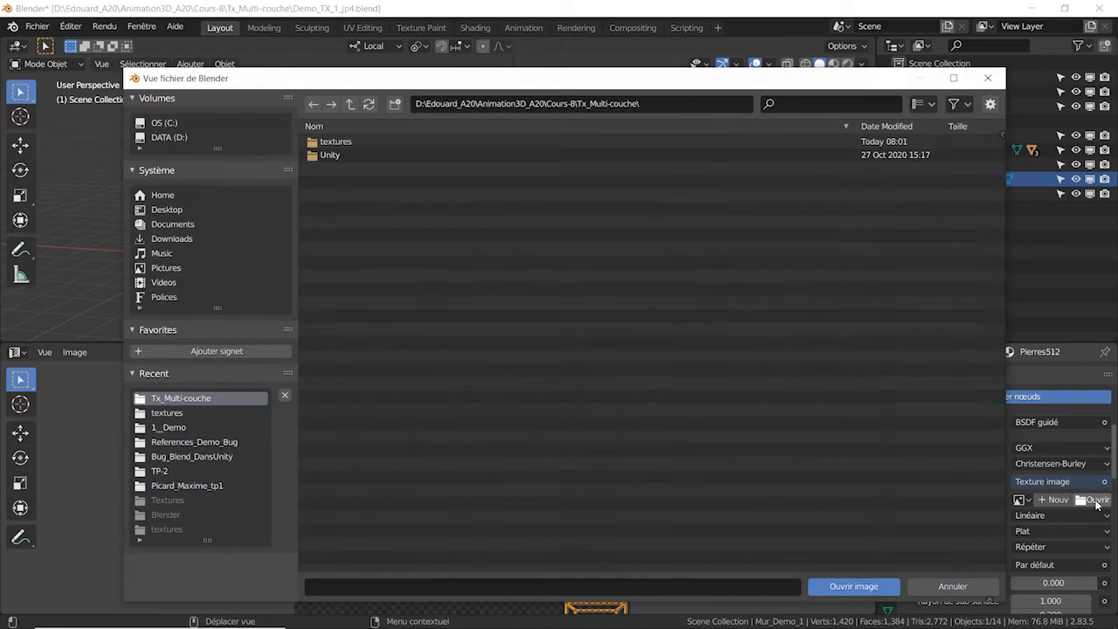
double_click(336, 142)
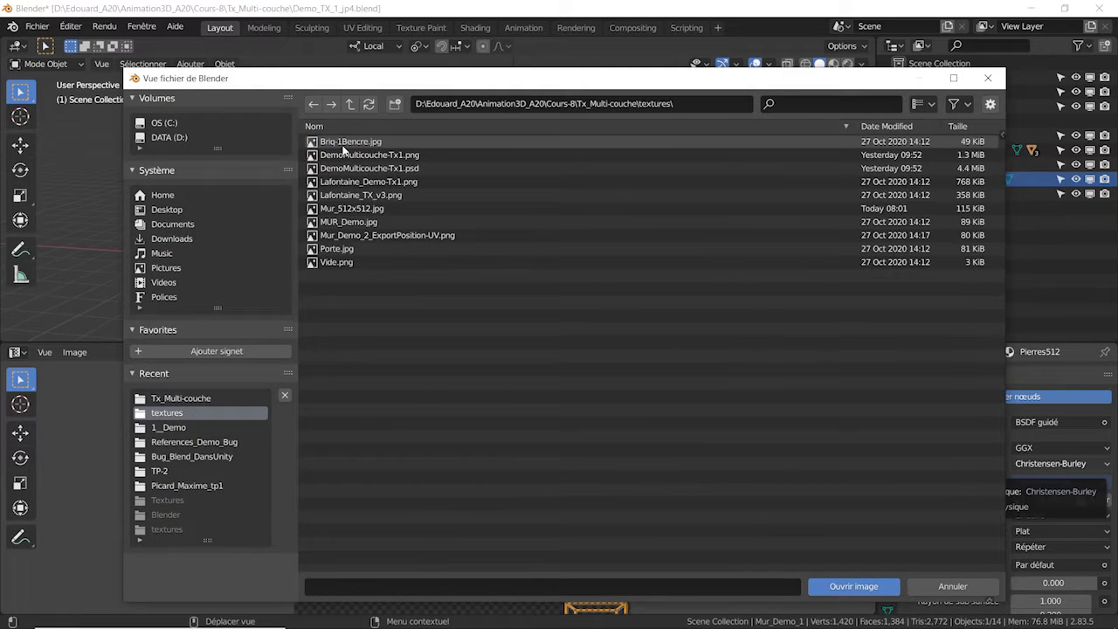
click(349, 208)
click(853, 586)
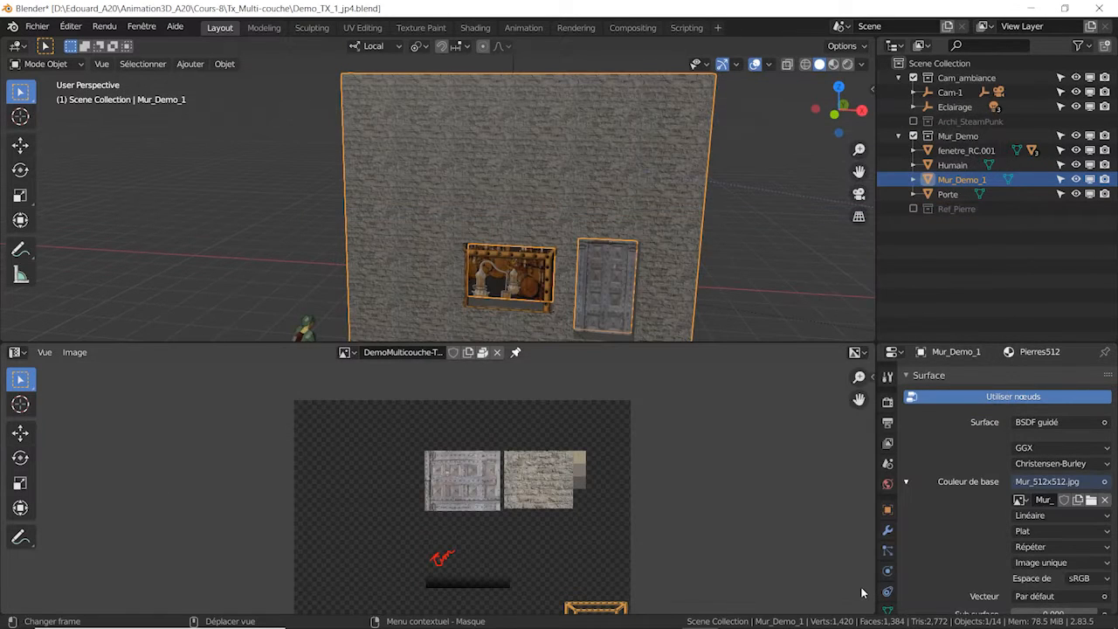
click(345, 352)
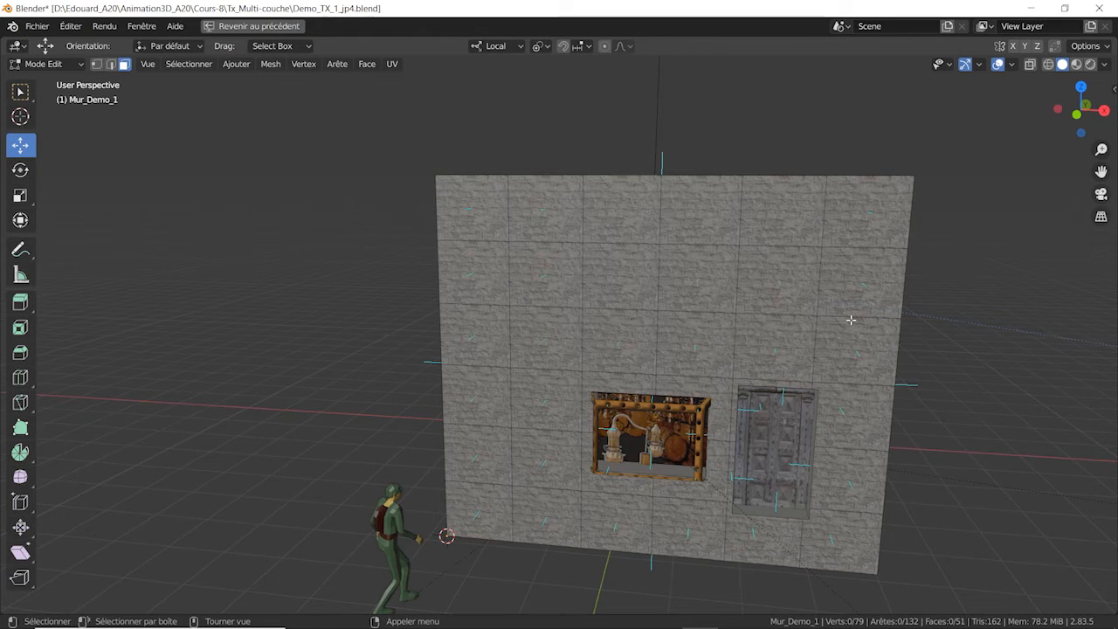
Select all front stone faces of Mur_Demo_1 around the window and door with Circle Select.
key(c)
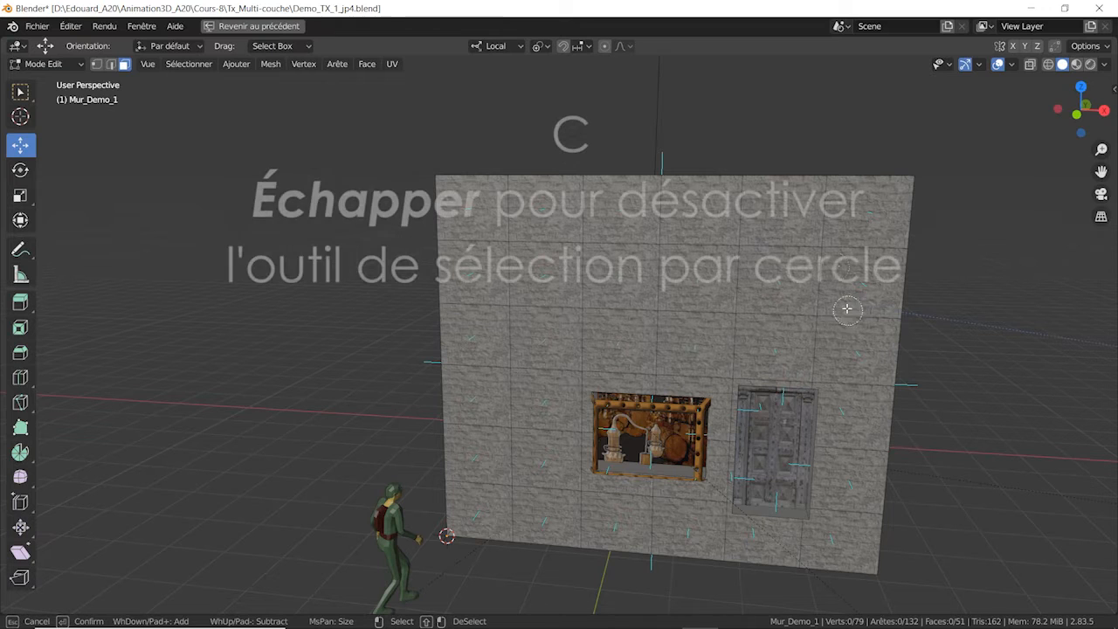
mouse_move(839, 258)
mouse_down()
mouse_move(743, 245)
mouse_move(510, 247)
mouse_move(510, 494)
mouse_move(834, 543)
mouse_move(847, 432)
mouse_move(821, 341)
mouse_move(584, 327)
mouse_move(649, 373)
mouse_move(725, 370)
mouse_move(703, 485)
mouse_move(714, 504)
mouse_up()
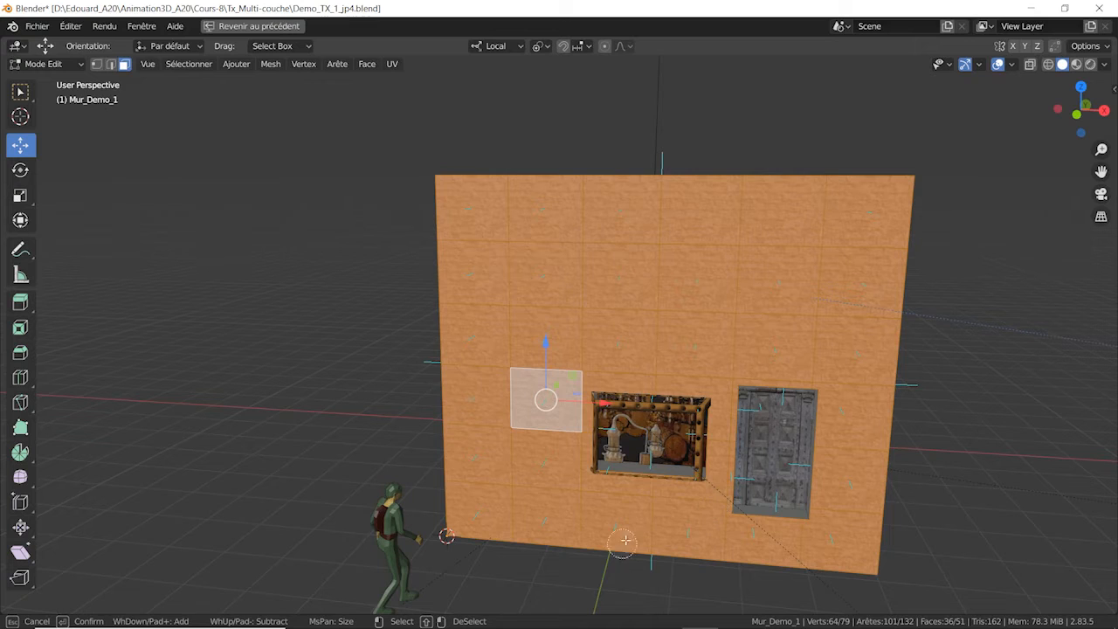
right_click(899, 512)
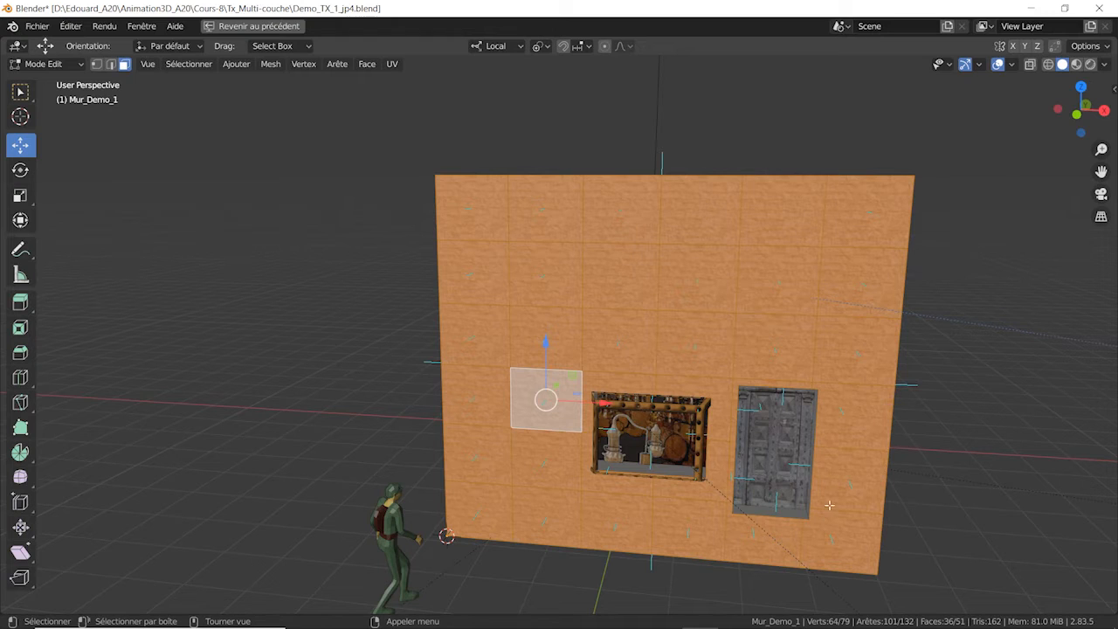
key(ctrl+space)
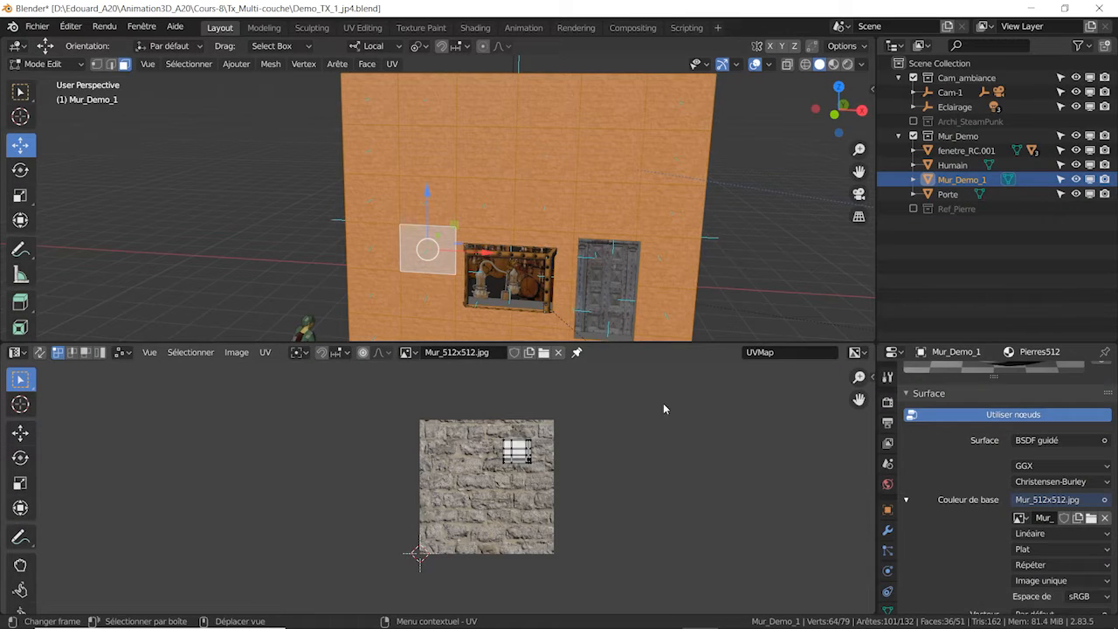
Select all UVs of the wall faces and move them to the center of the Mur_512x512.jpg texture.
key(a)
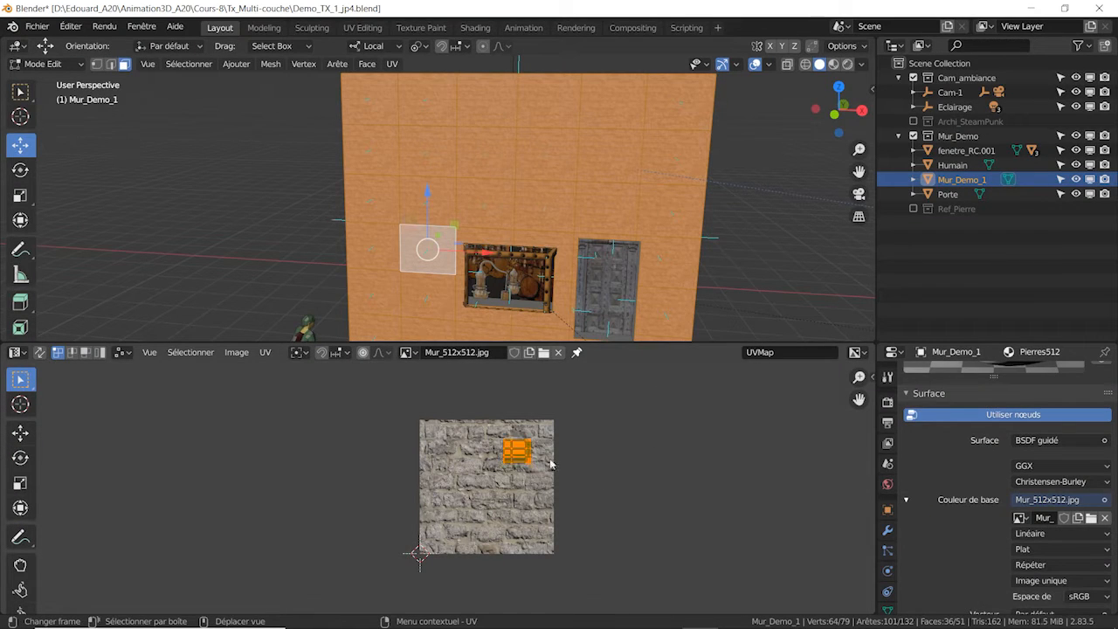
key(ctrl+space)
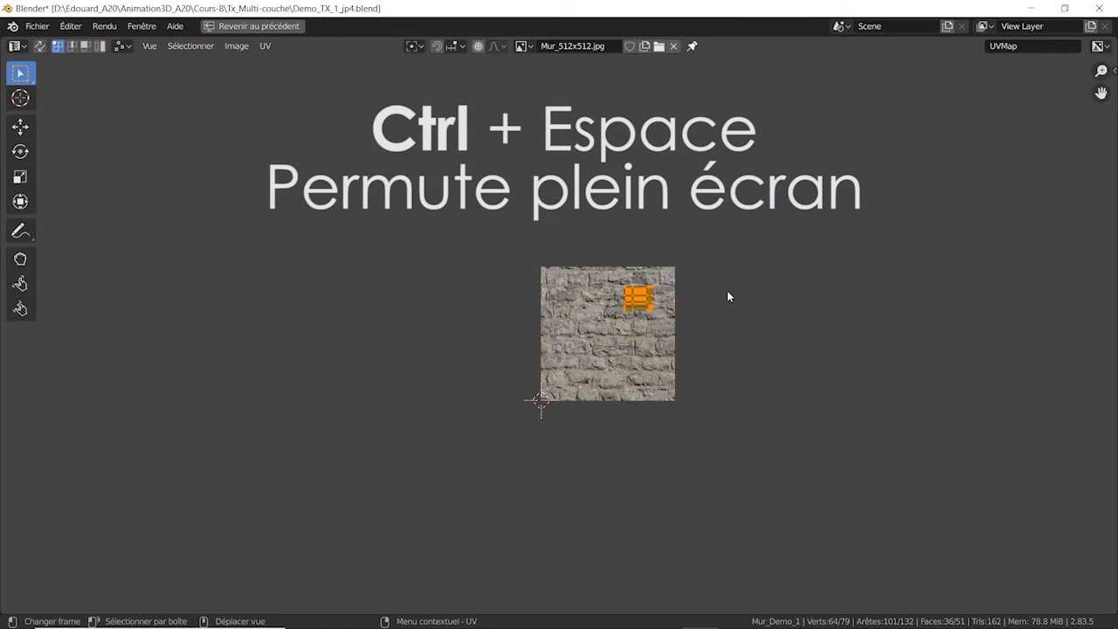
scroll(726, 305, up, 5)
middle_drag(726, 305, 911, 250)
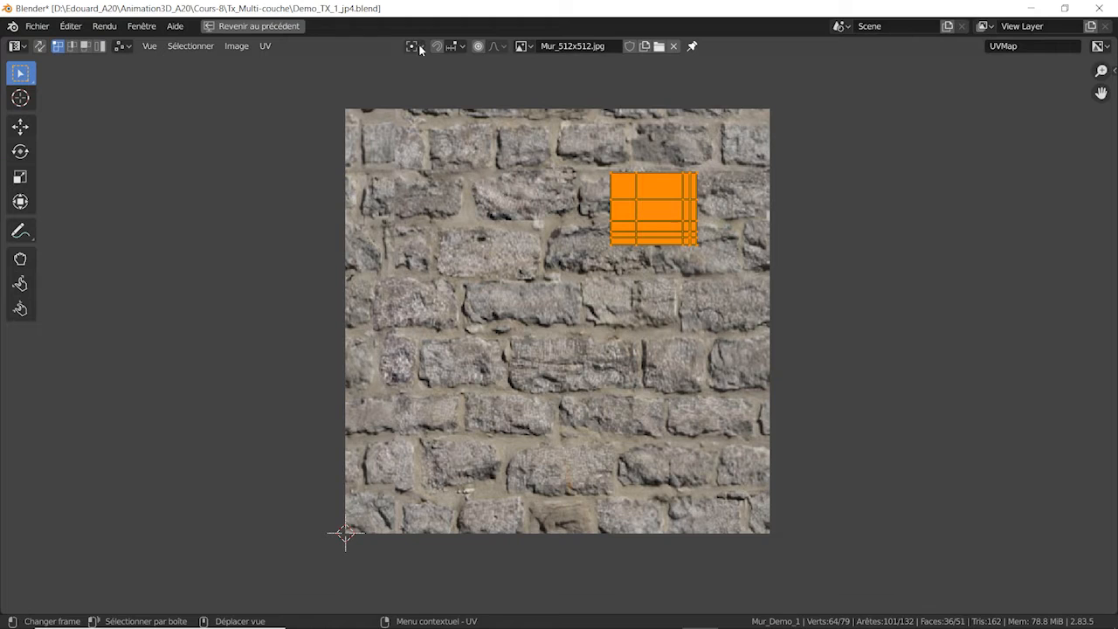
key(g)
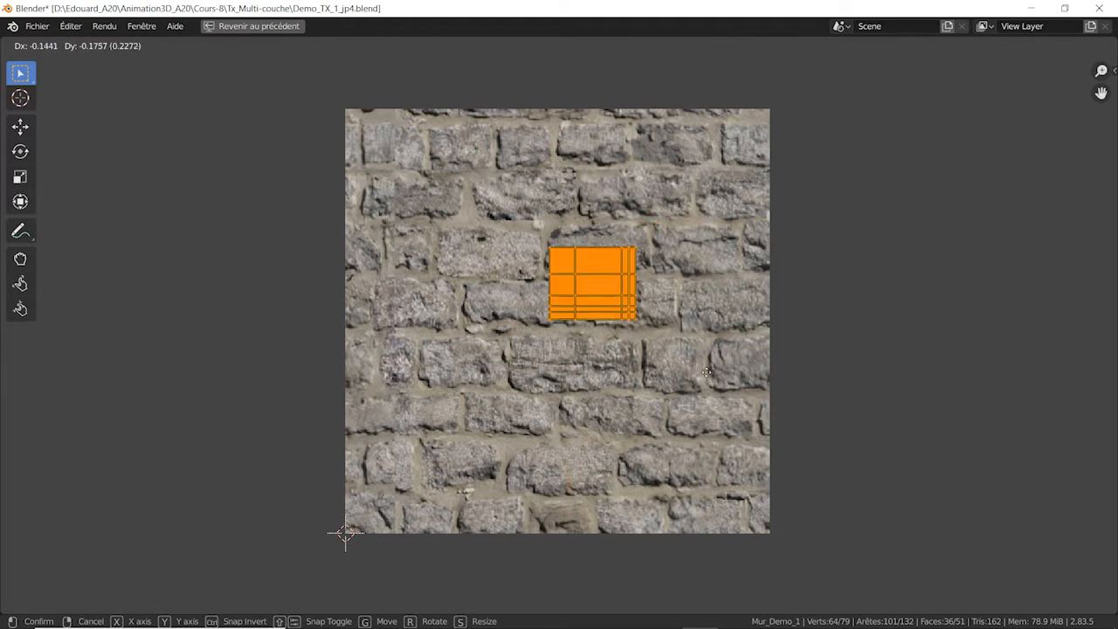
click(689, 397)
Scale the selected UVs along X to the full width of the stone texture and align them with its side edges.
key(s)
key(x)
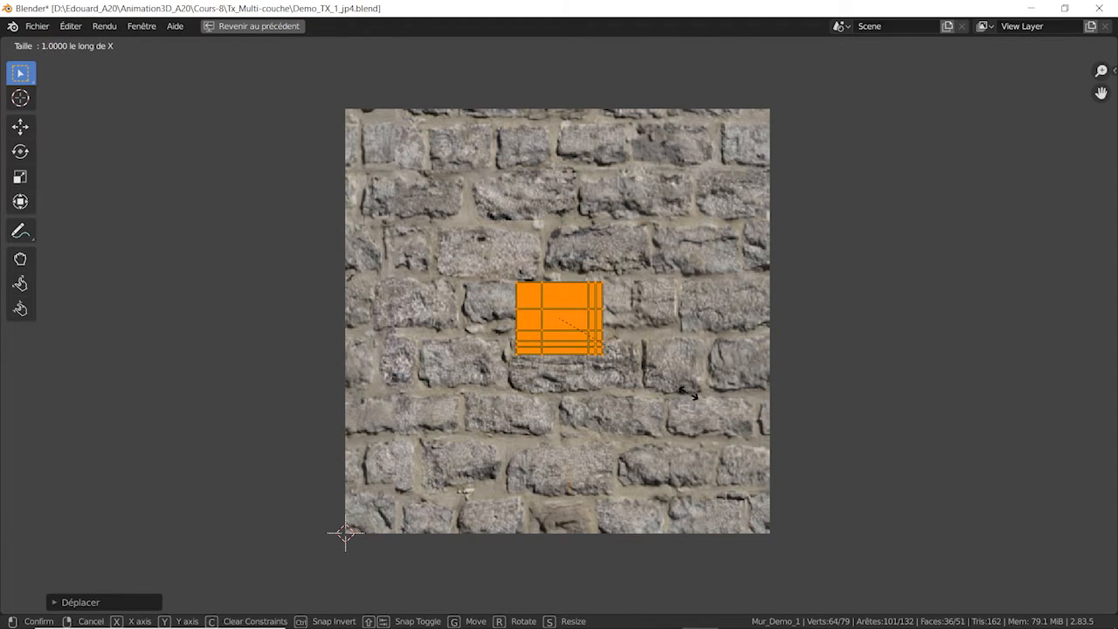
click(179, 373)
key(g)
key(x)
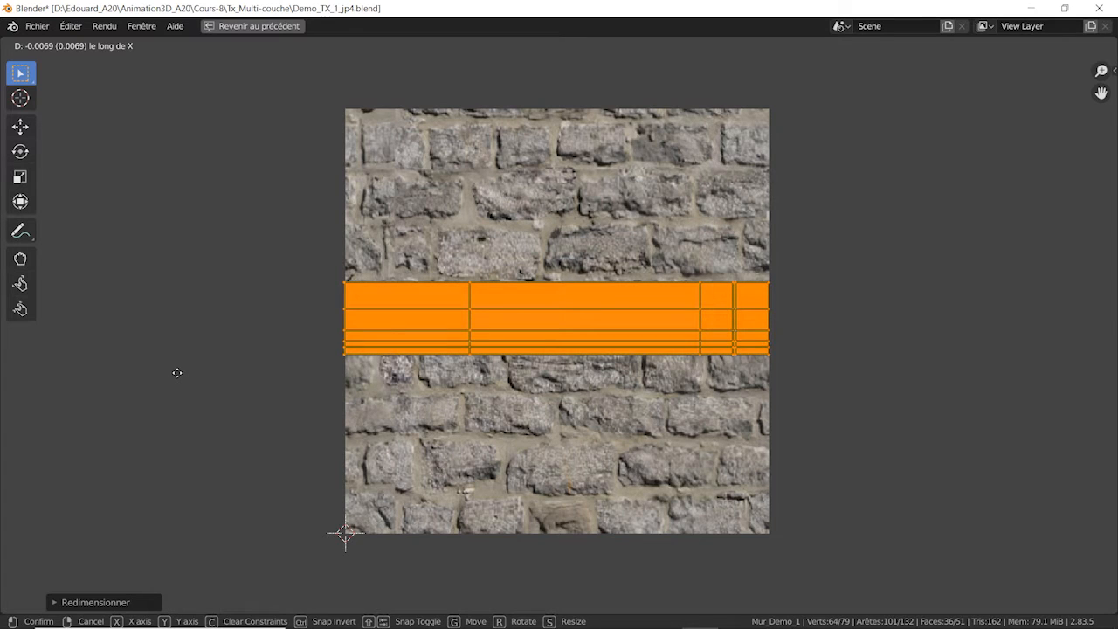
click(176, 373)
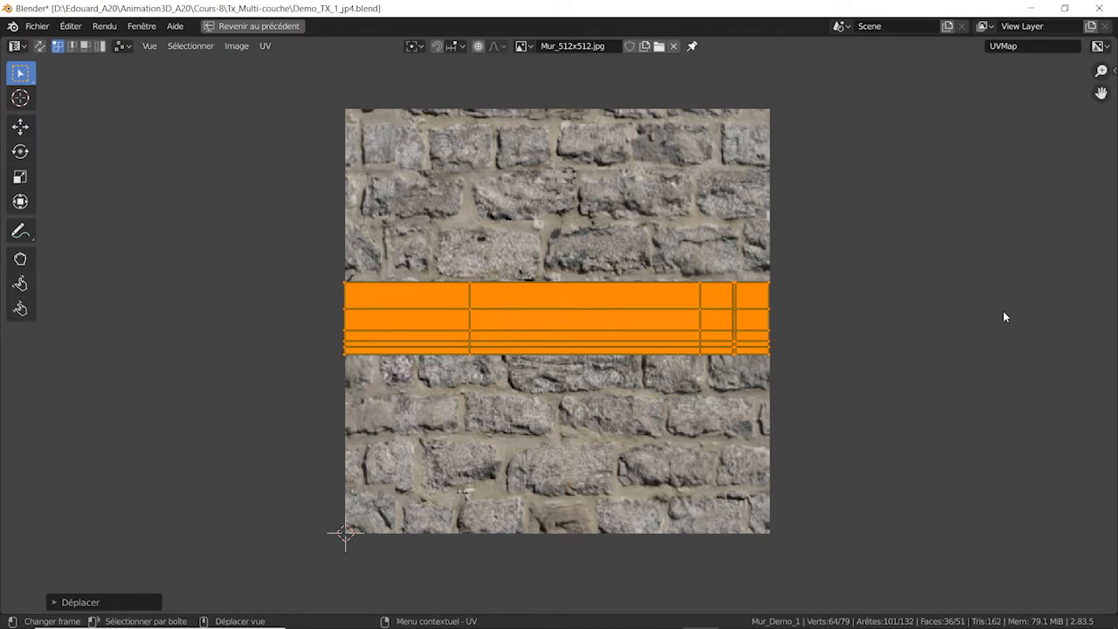
Scale the selected UVs along Y to the full height of the stone texture.
key(s)
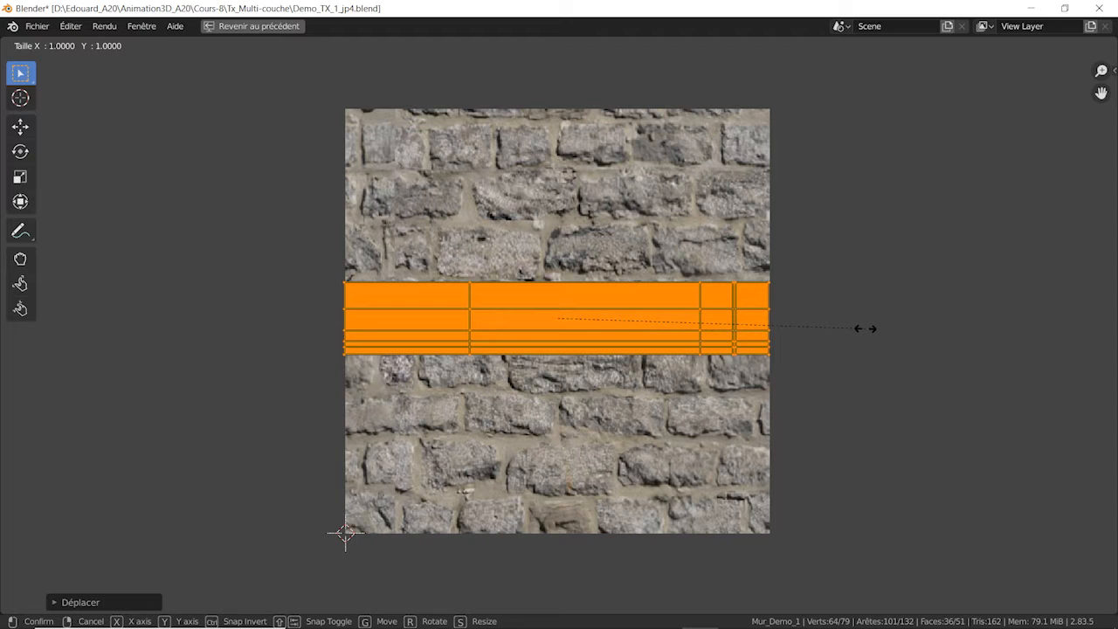
key(y)
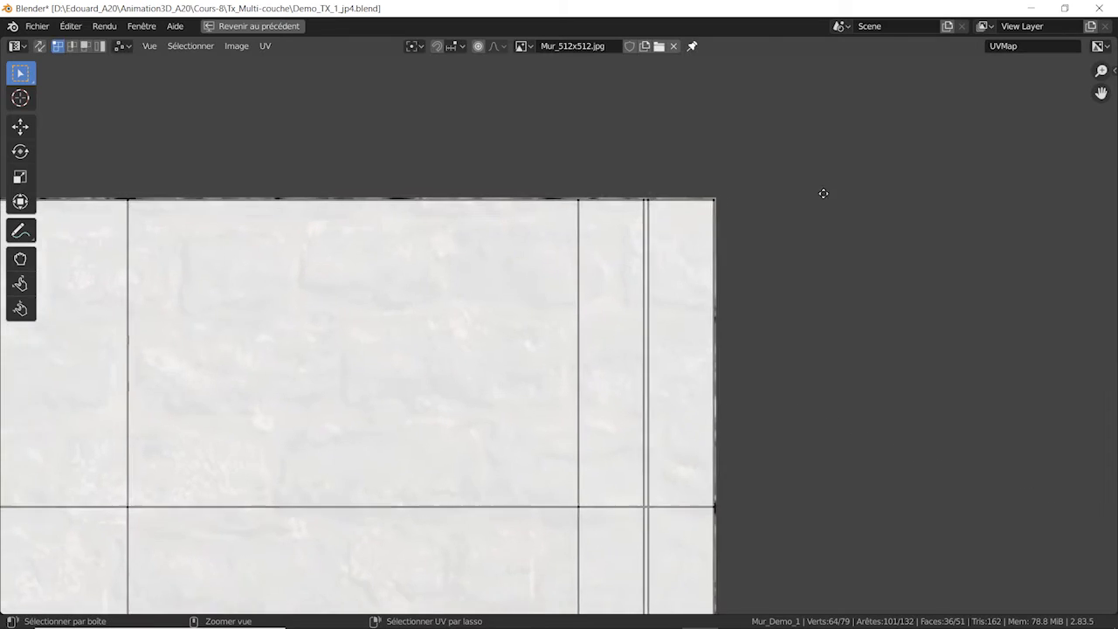
Check the fit of the wall UVs against the corner and edges of the Mur_512x512.jpg texture, leaving all UVs deselected.
ctrl+middle_drag(823, 193, 730, 105)
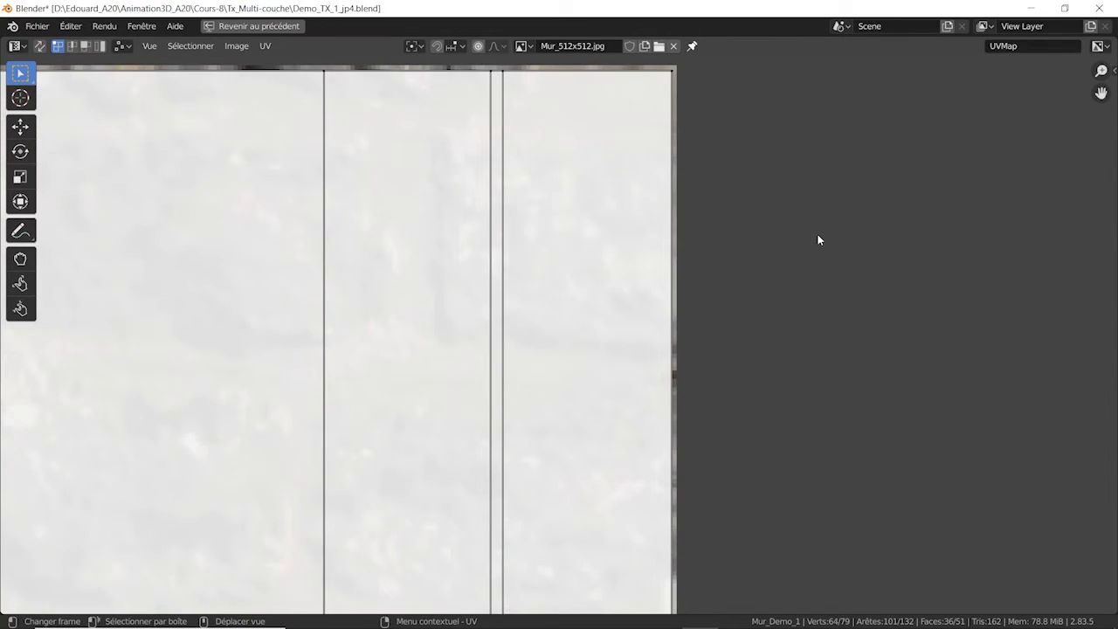
key(a)
scroll(819, 239, down, 7)
middle_drag(826, 247, 742, 259)
scroll(709, 244, up, 6)
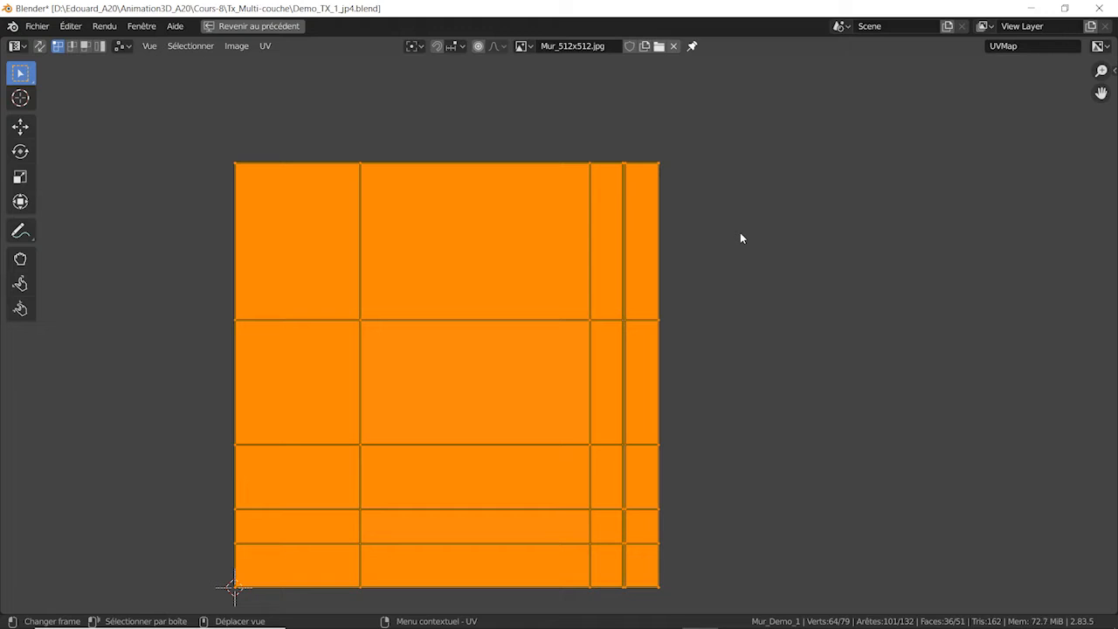
key(alt+a)
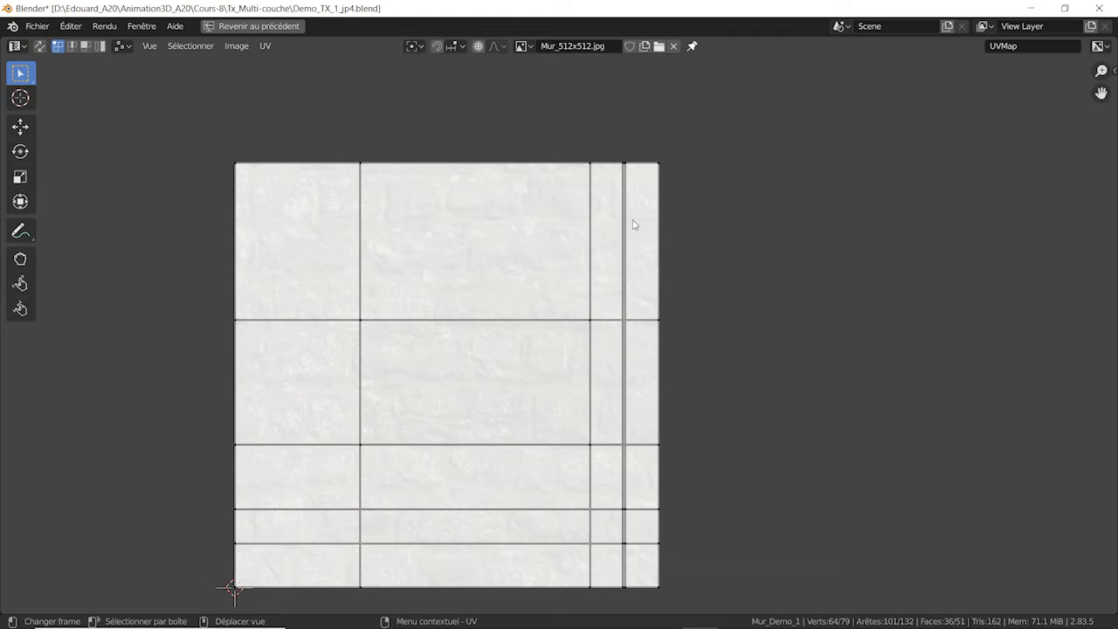
Assign the Pierres512 material to the selected wall faces from the full Layout view and clear the face selection.
key(ctrl+space)
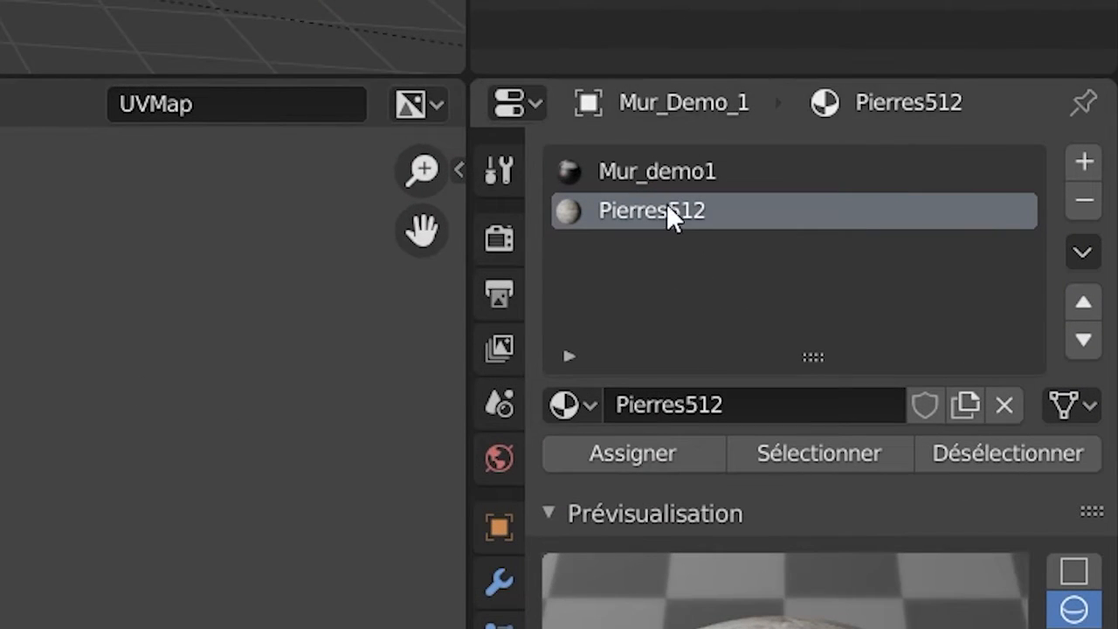
click(664, 462)
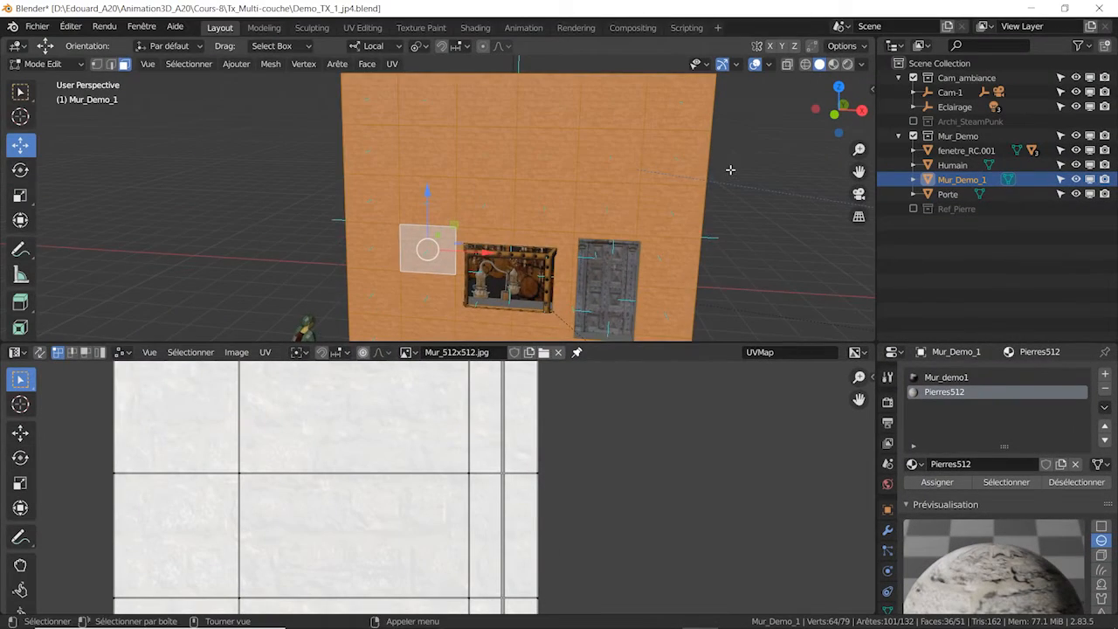
scroll(585, 121, down, 3)
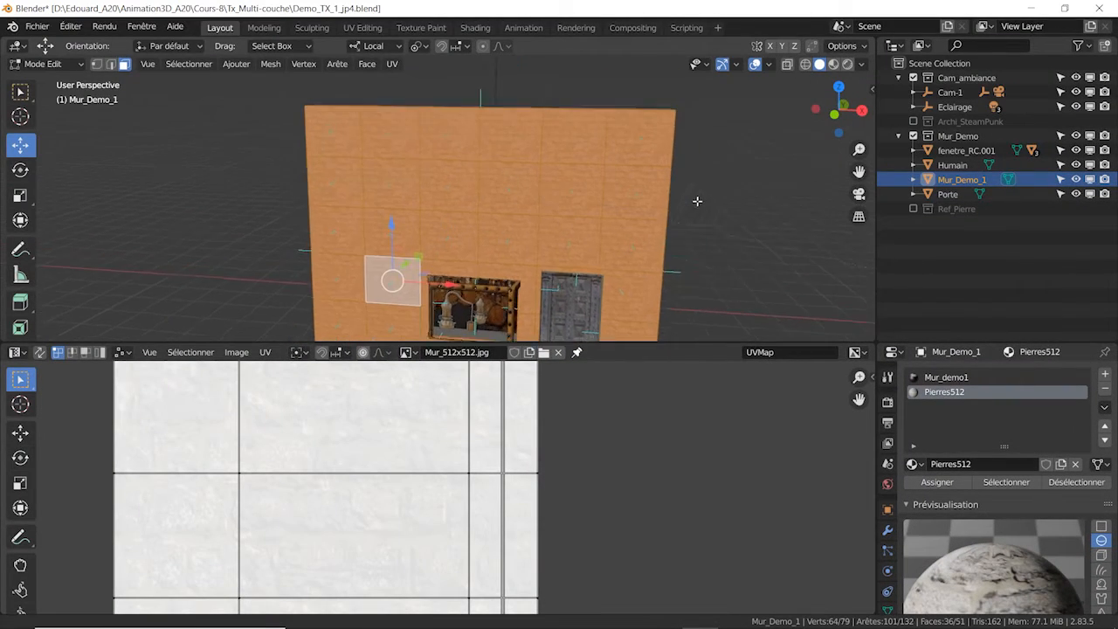
middle_drag(763, 219, 674, 220)
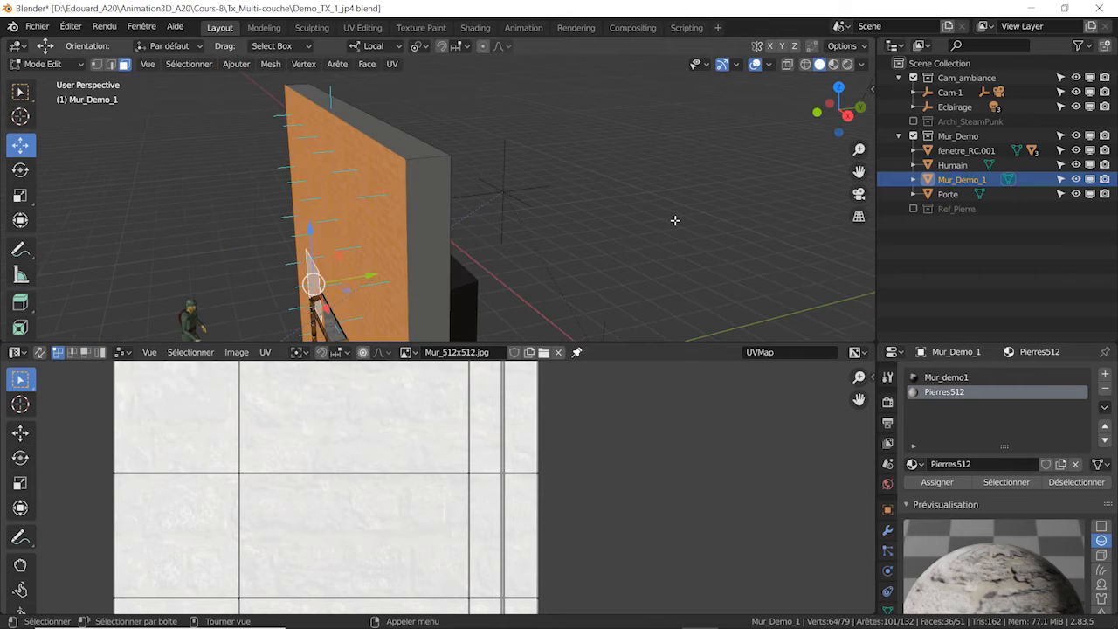
key(alt+a)
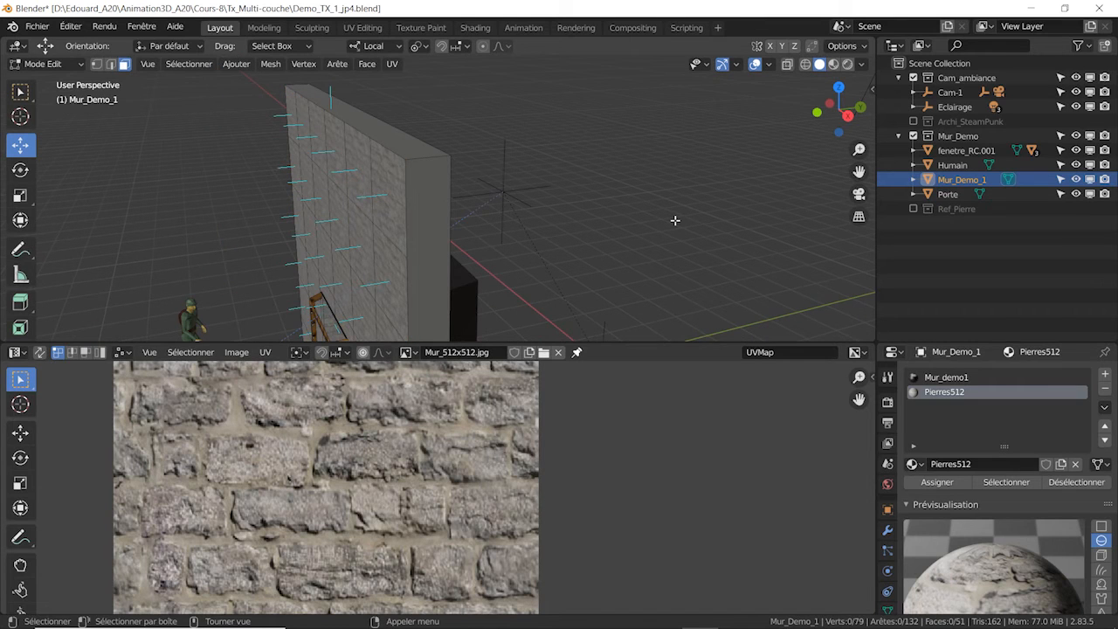
Check which wall faces use the Mur_demo1 material by selecting them through its slot, and clear the selection.
click(961, 378)
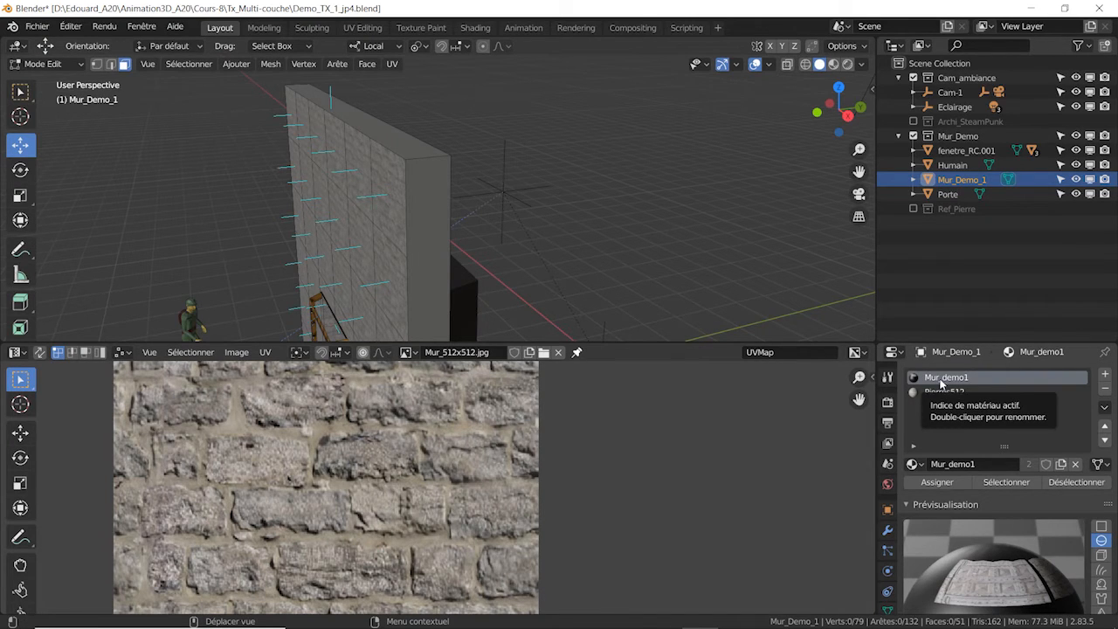
click(978, 483)
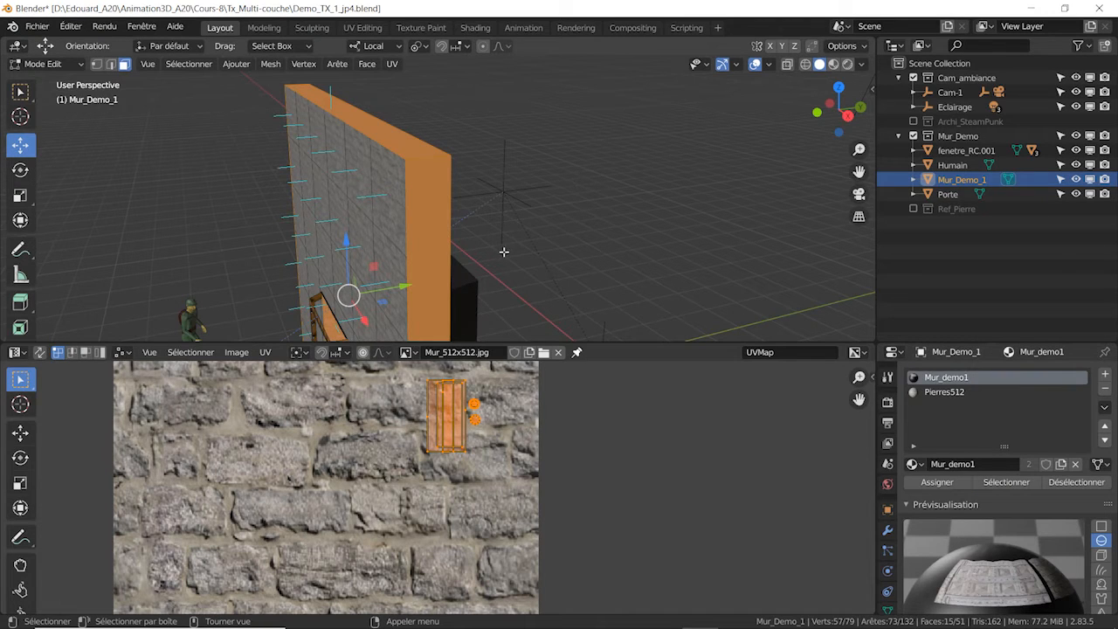
middle_drag(504, 253, 654, 225)
click(654, 224)
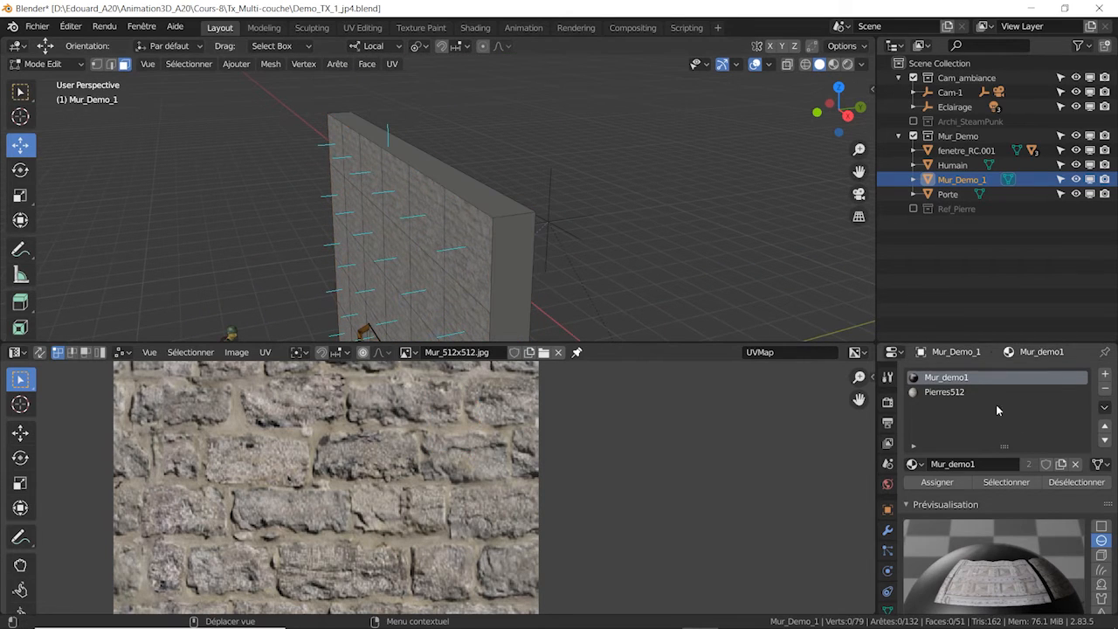
Check which wall faces use the Pierres512 material by selecting them through its slot, and clear the selection.
click(944, 394)
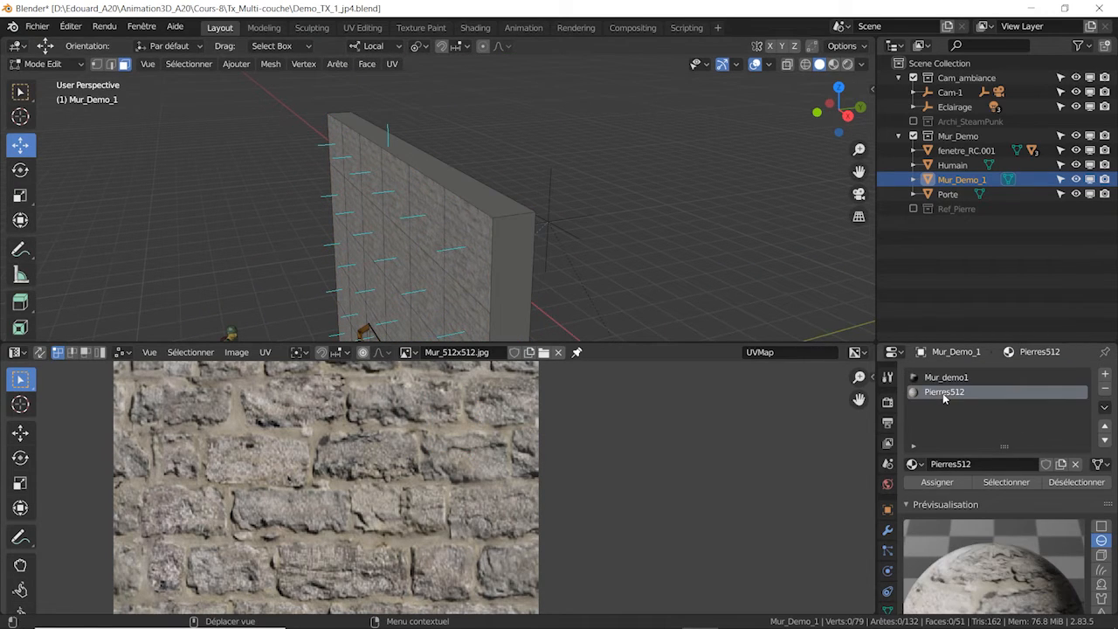
click(1016, 488)
middle_drag(624, 279, 567, 198)
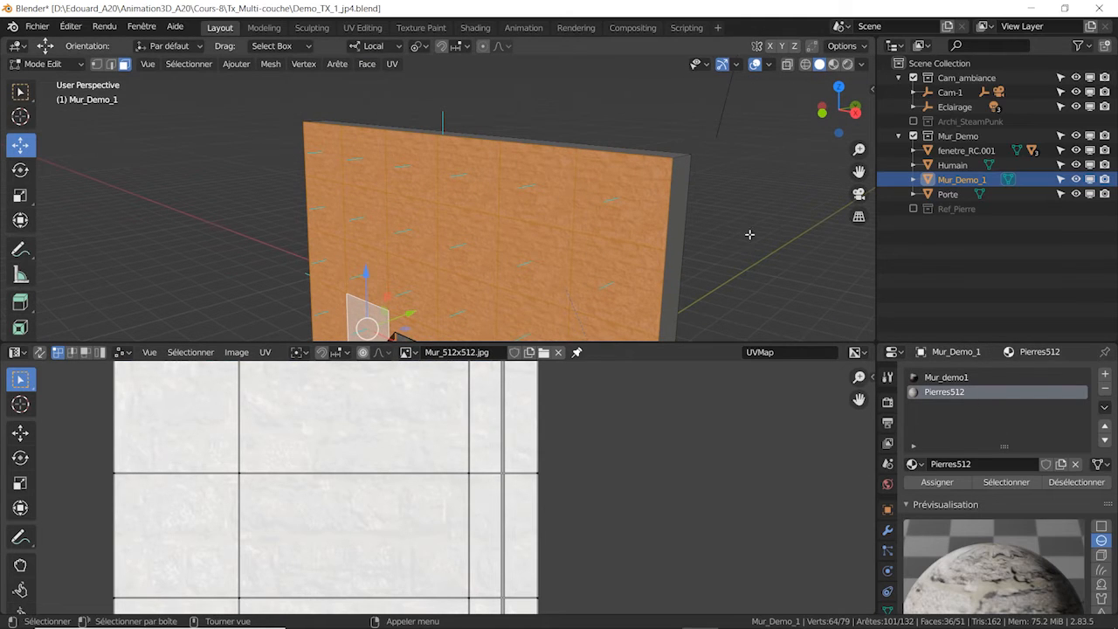
key(alt+a)
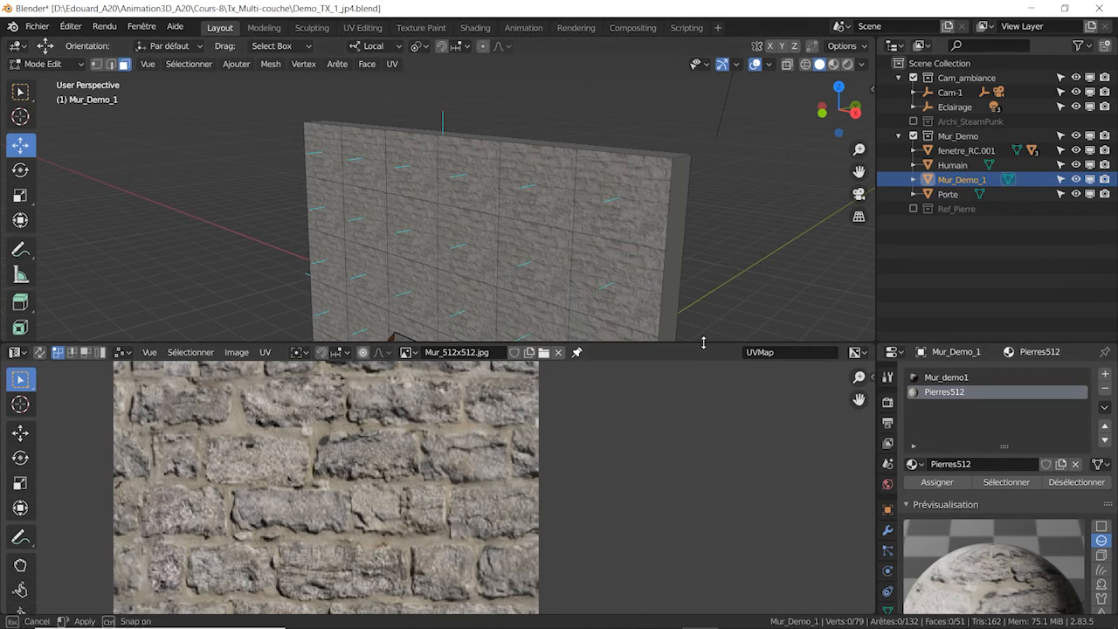
Return Mur_Demo_1 to Object Mode in an enlarged 3D view and open the Save As dialog for the scene.
drag(698, 344, 694, 466)
click(77, 67)
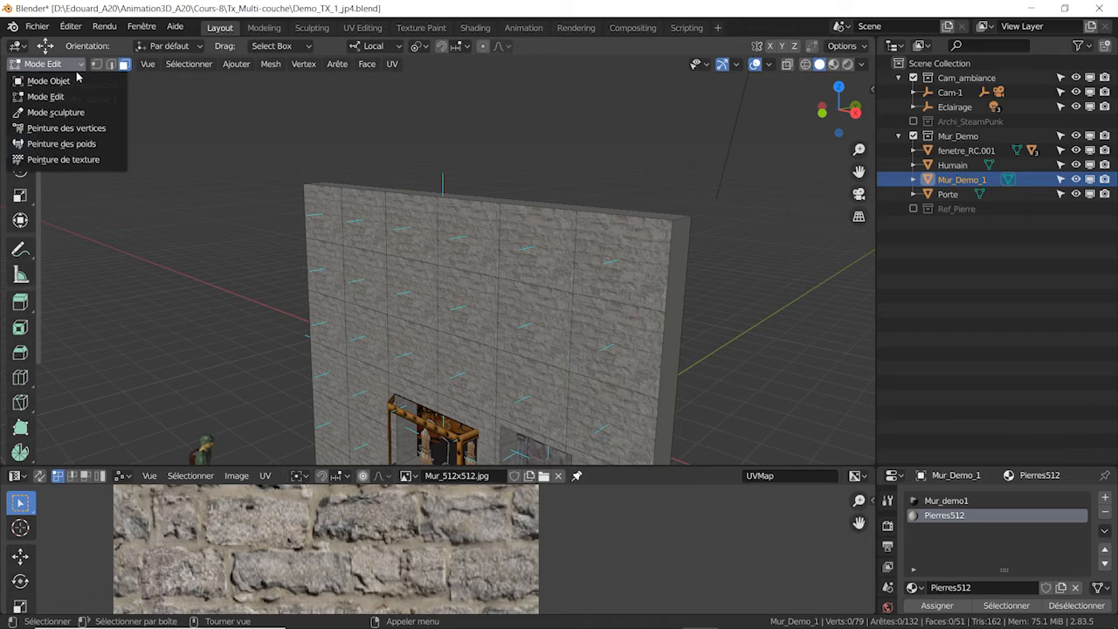
click(66, 77)
click(35, 26)
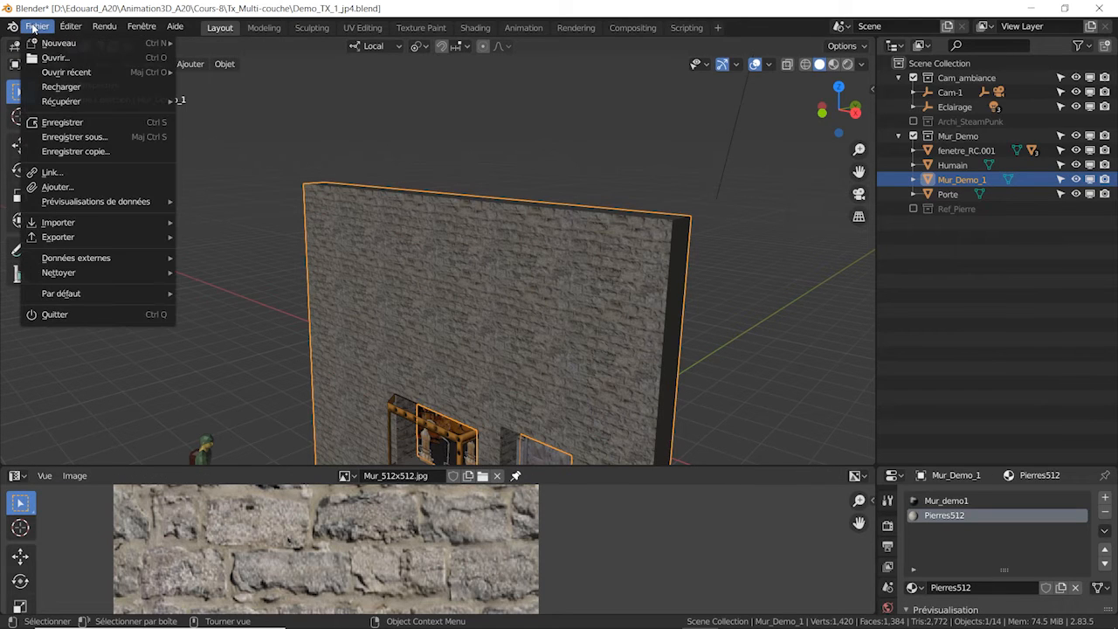
click(78, 137)
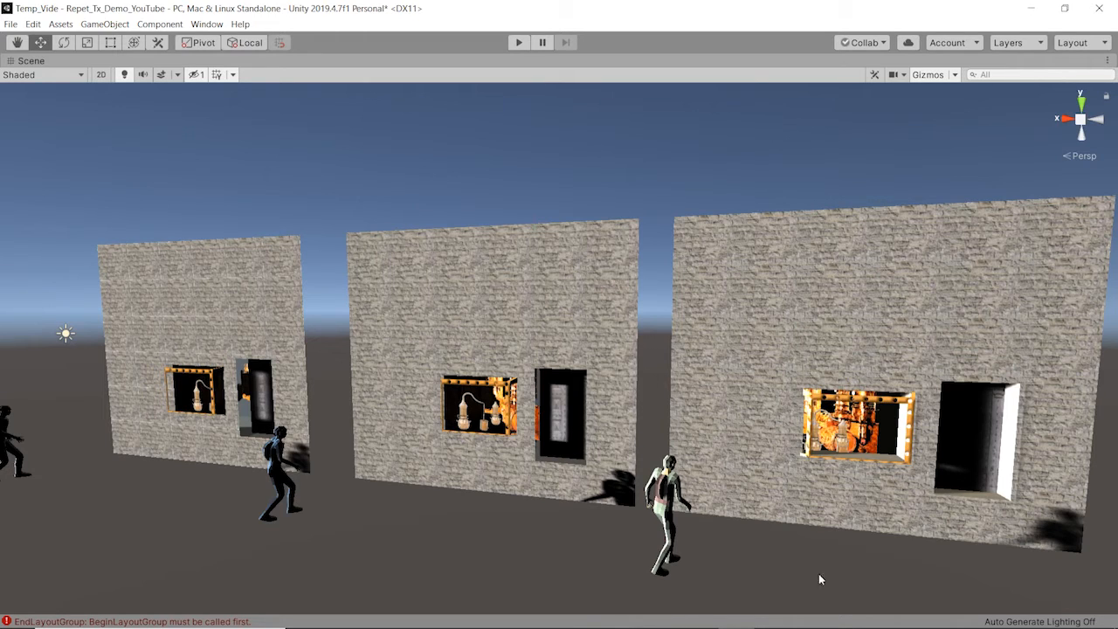
In the Unity scene, examine the first wall from near and far for visible seams between texture tiles.
middle_drag(366, 406, 414, 419)
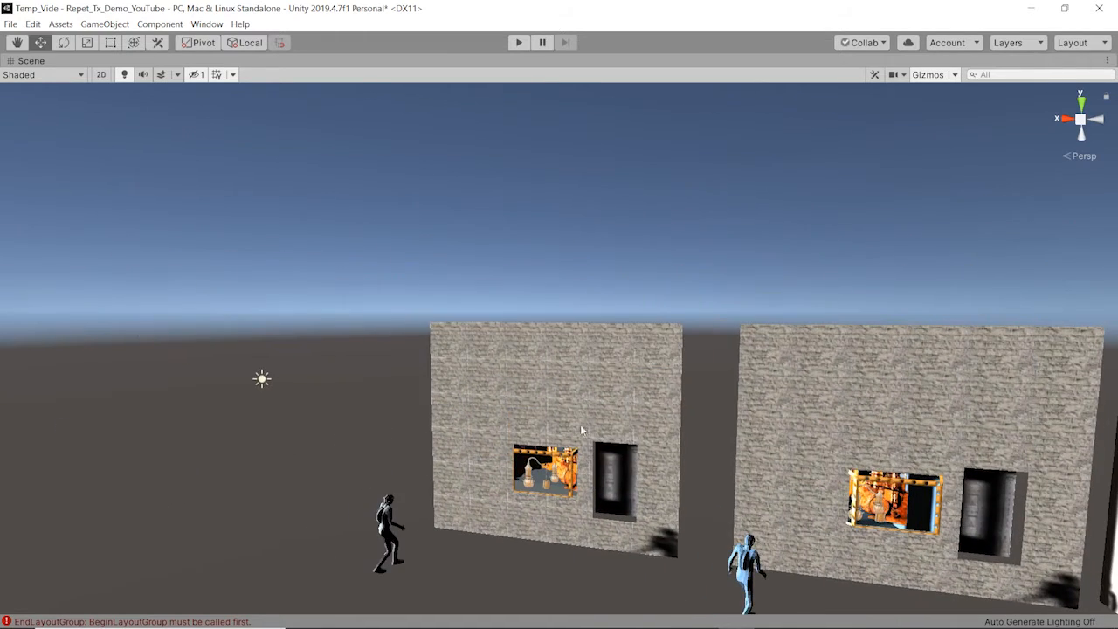
scroll(571, 425, up, 5)
scroll(571, 425, down, 4)
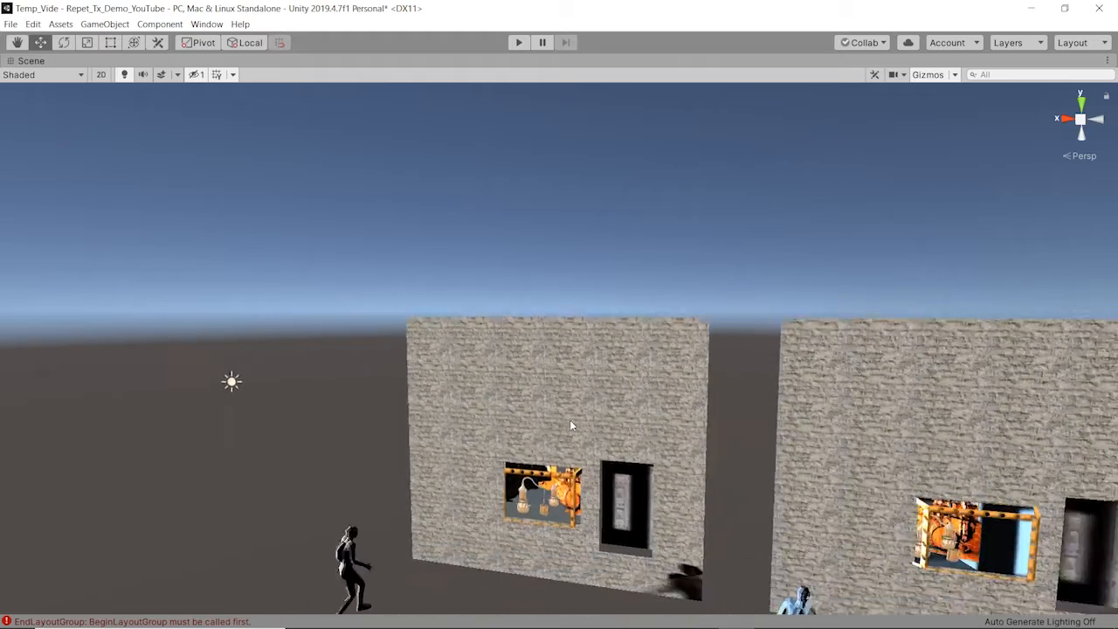
scroll(571, 426, down, 8)
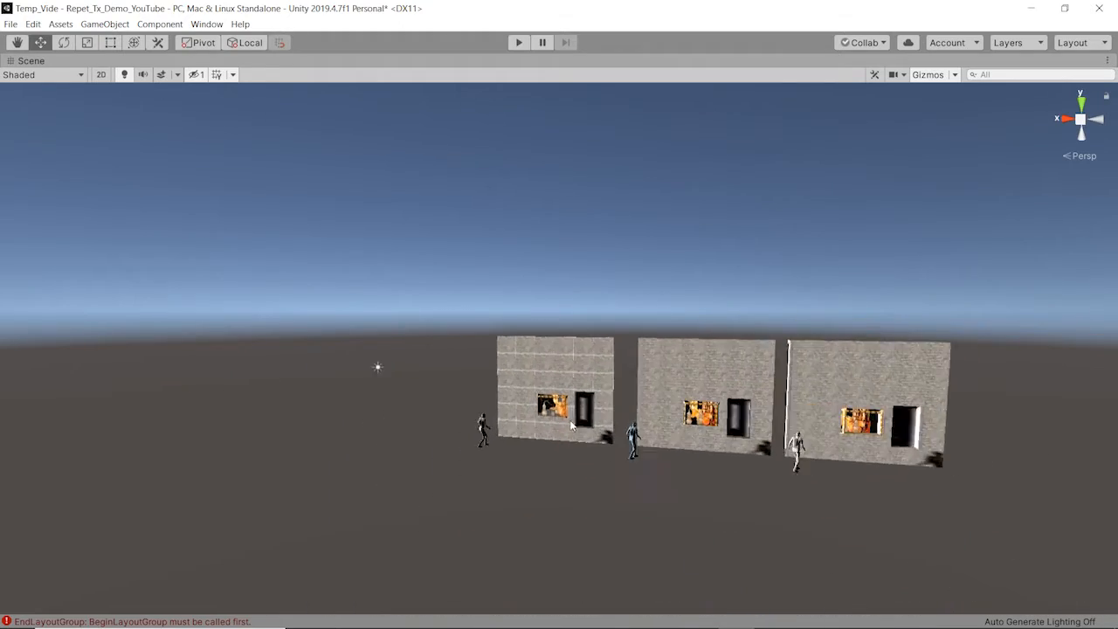
scroll(570, 424, up, 5)
scroll(570, 424, down, 4)
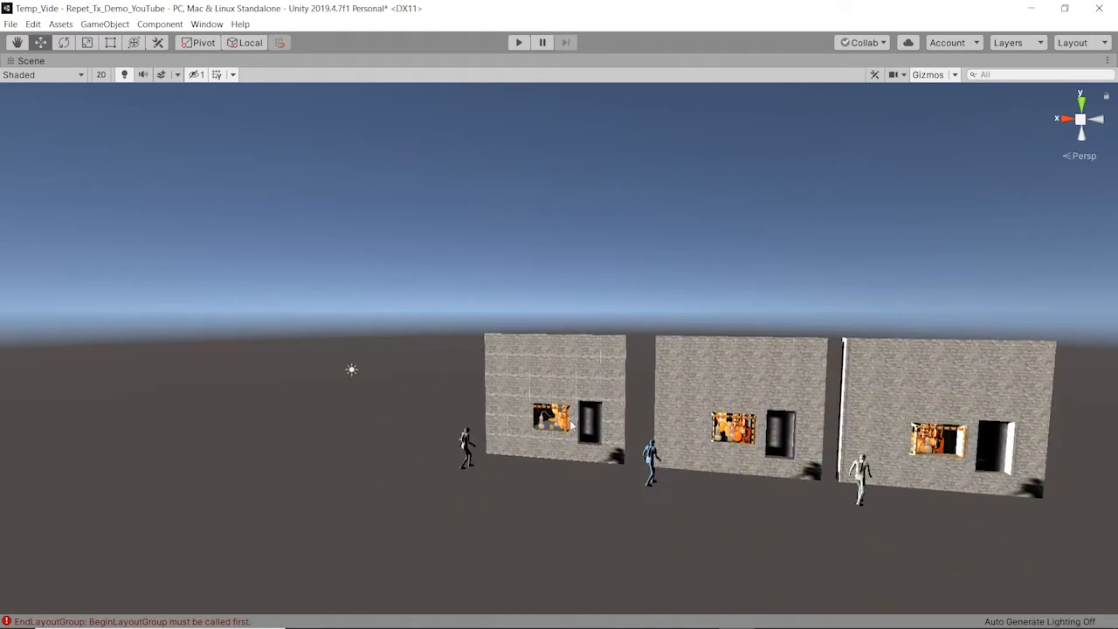
scroll(571, 424, down, 3)
scroll(564, 400, down, 3)
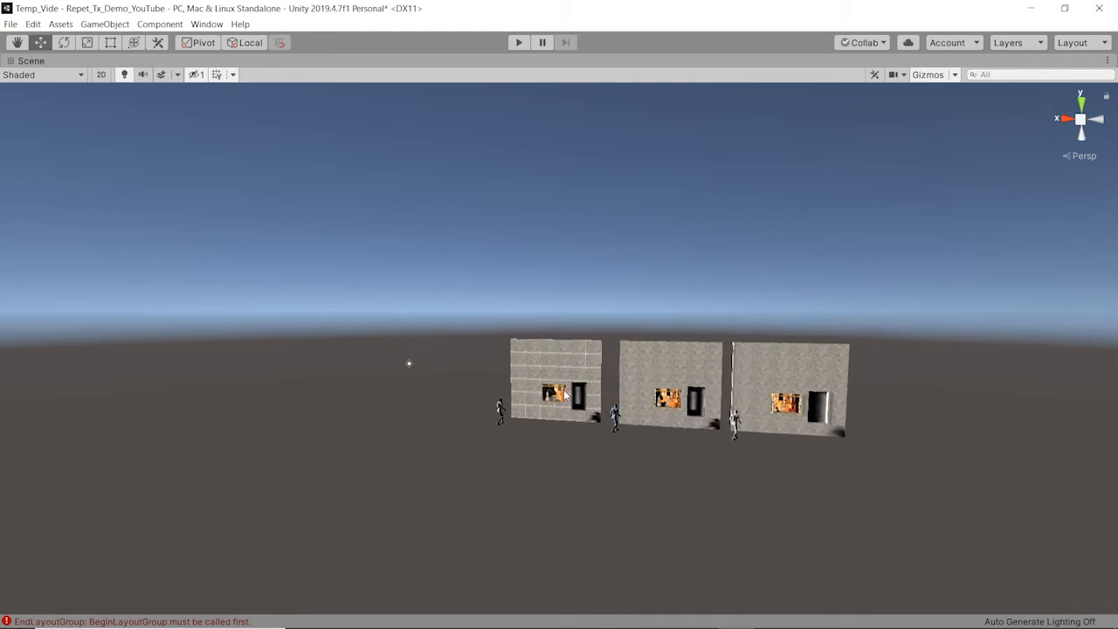
scroll(563, 398, up, 4)
scroll(564, 395, down, 5)
scroll(563, 395, up, 8)
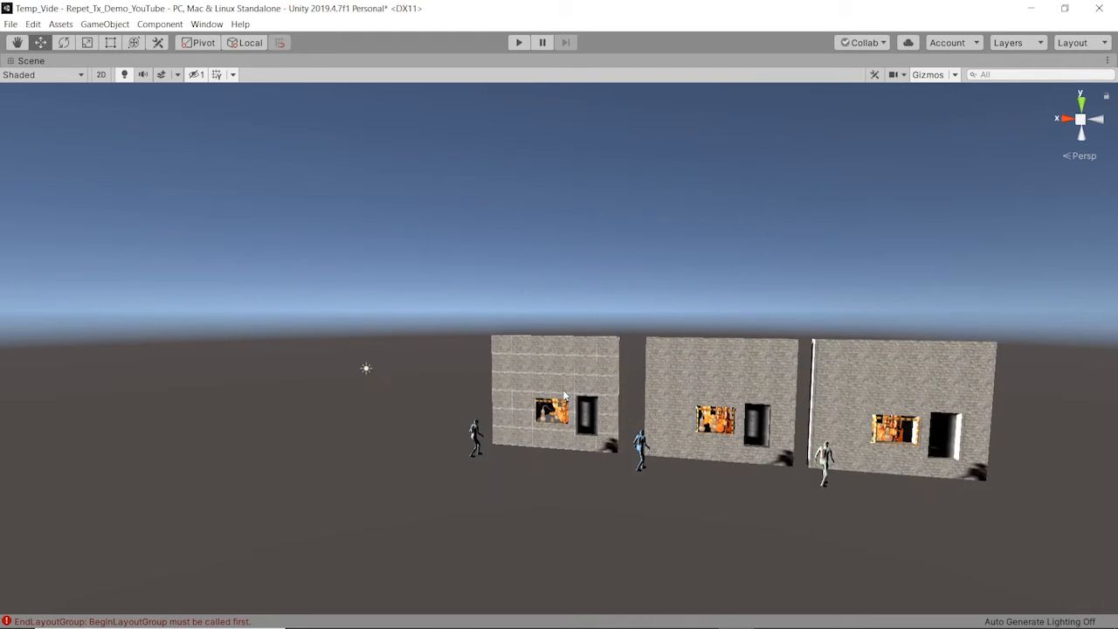
scroll(562, 389, up, 3)
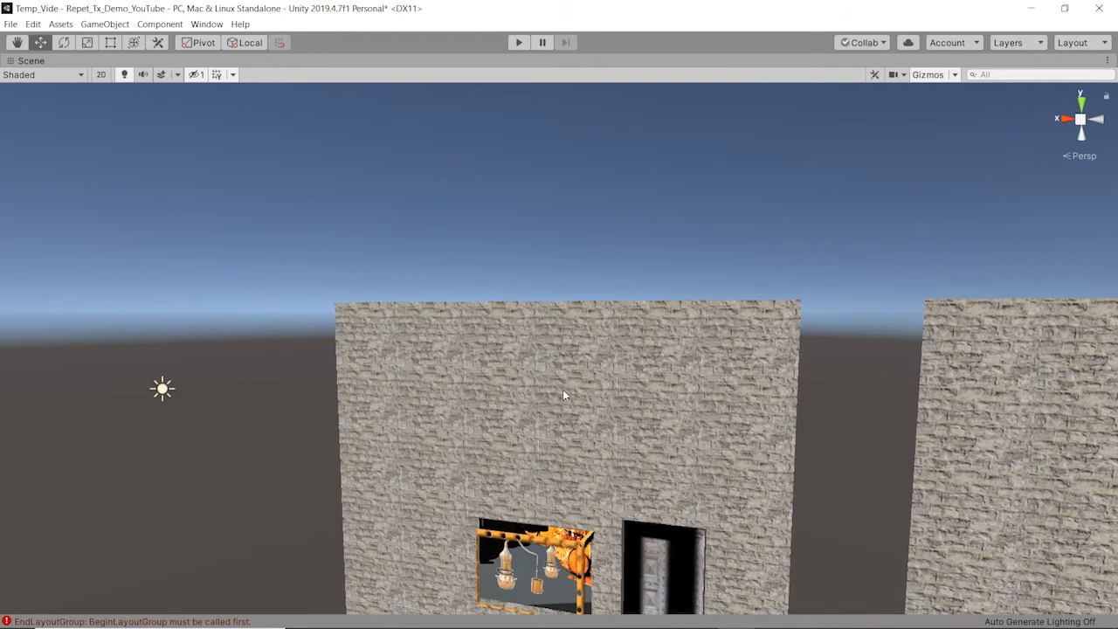
scroll(580, 395, down, 2)
scroll(581, 396, down, 5)
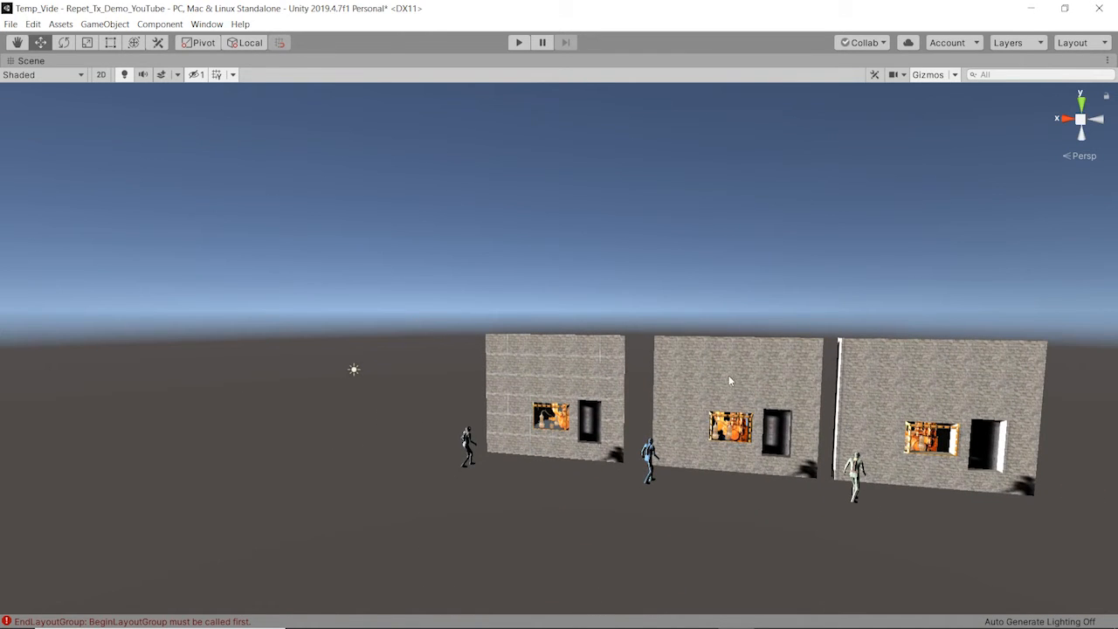
Examine the stone texture on the other walls up close and from a distance, comparing all three walls.
alt+drag(729, 380, 706, 381)
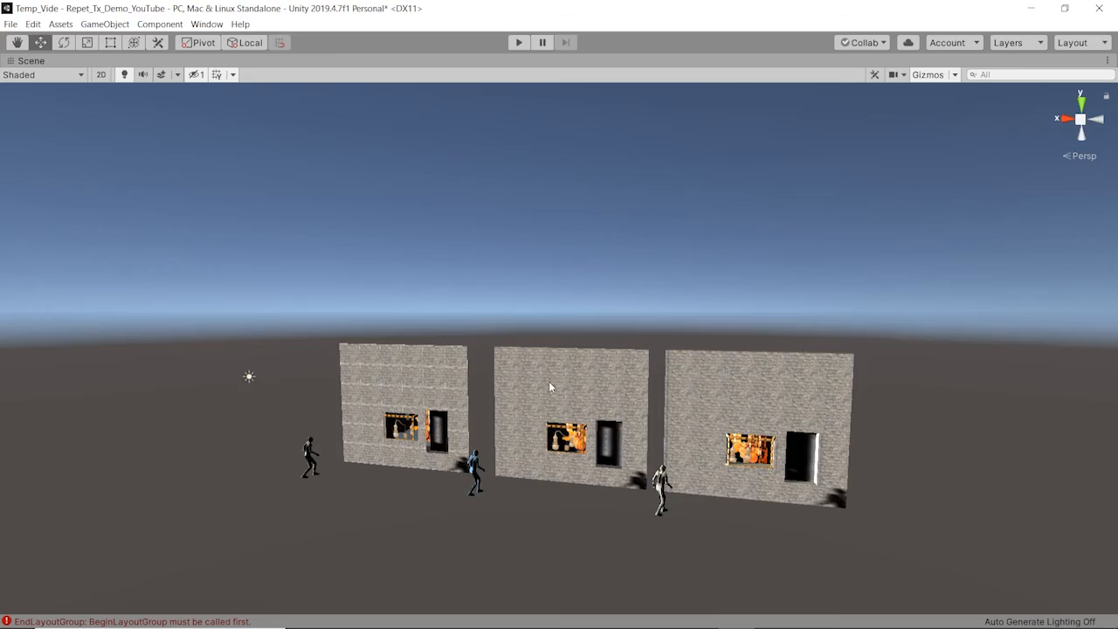
scroll(549, 381, up, 5)
scroll(549, 381, down, 2)
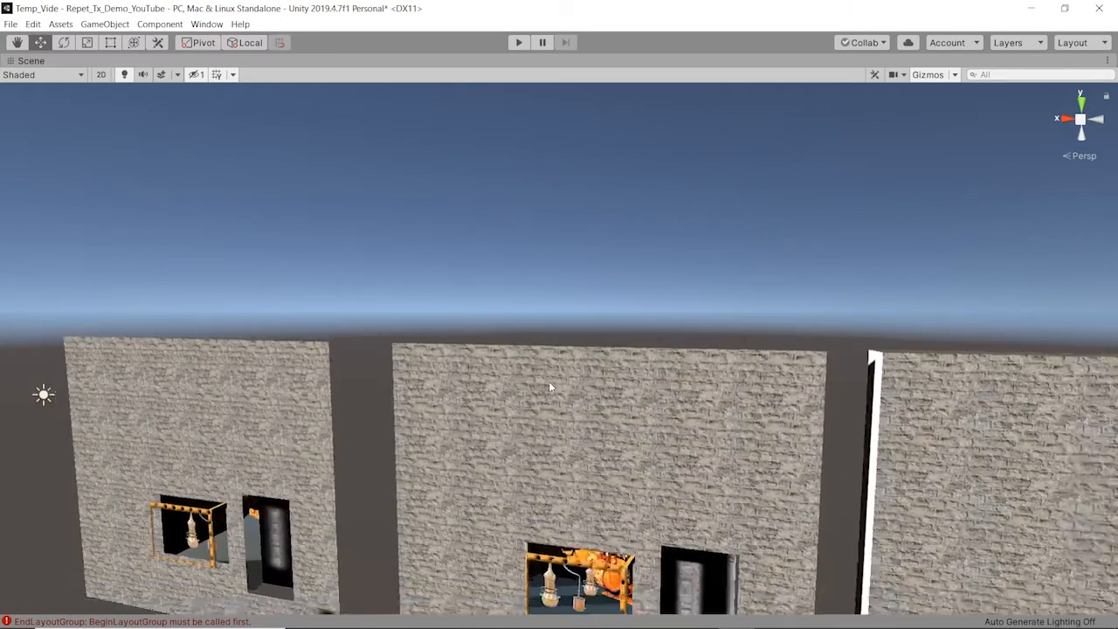
scroll(548, 381, down, 4)
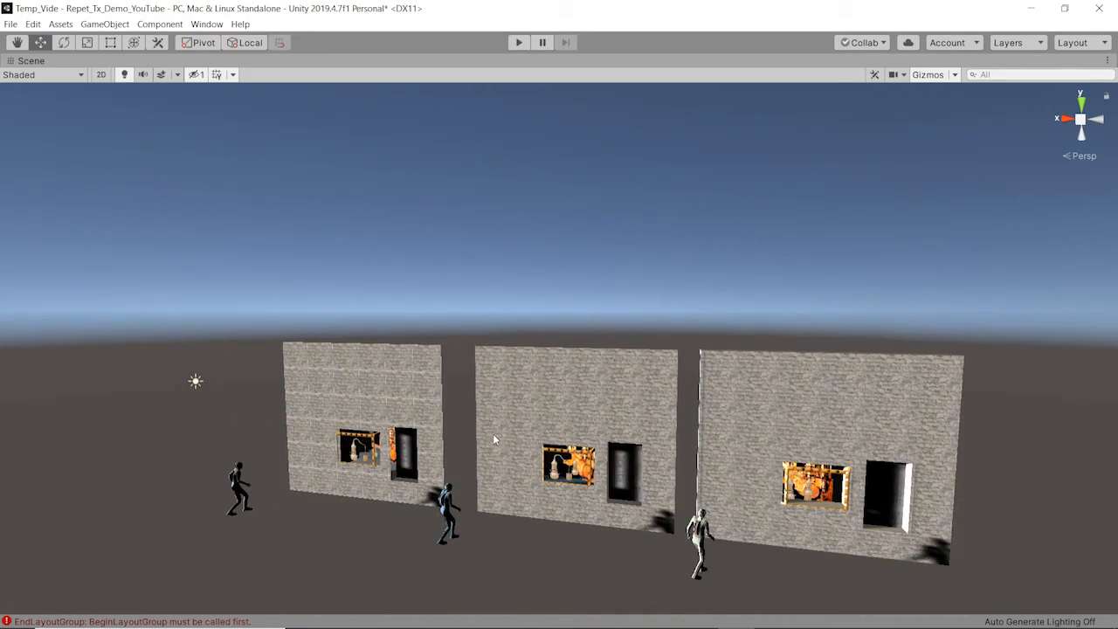
scroll(560, 401, up, 7)
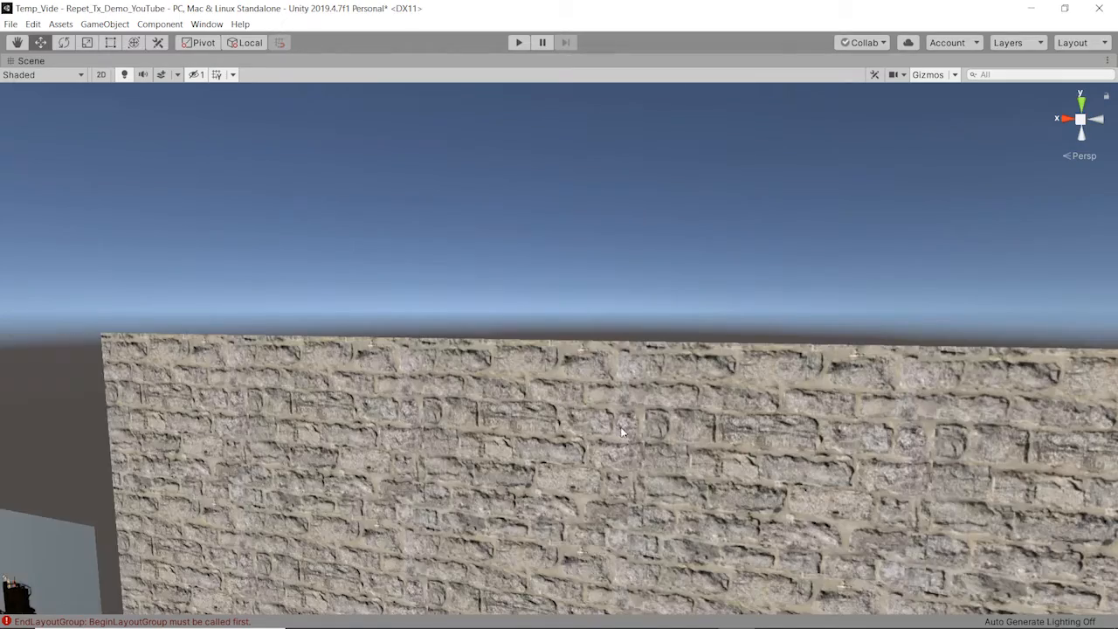
middle_drag(620, 427, 627, 404)
scroll(595, 360, down, 4)
scroll(595, 359, down, 2)
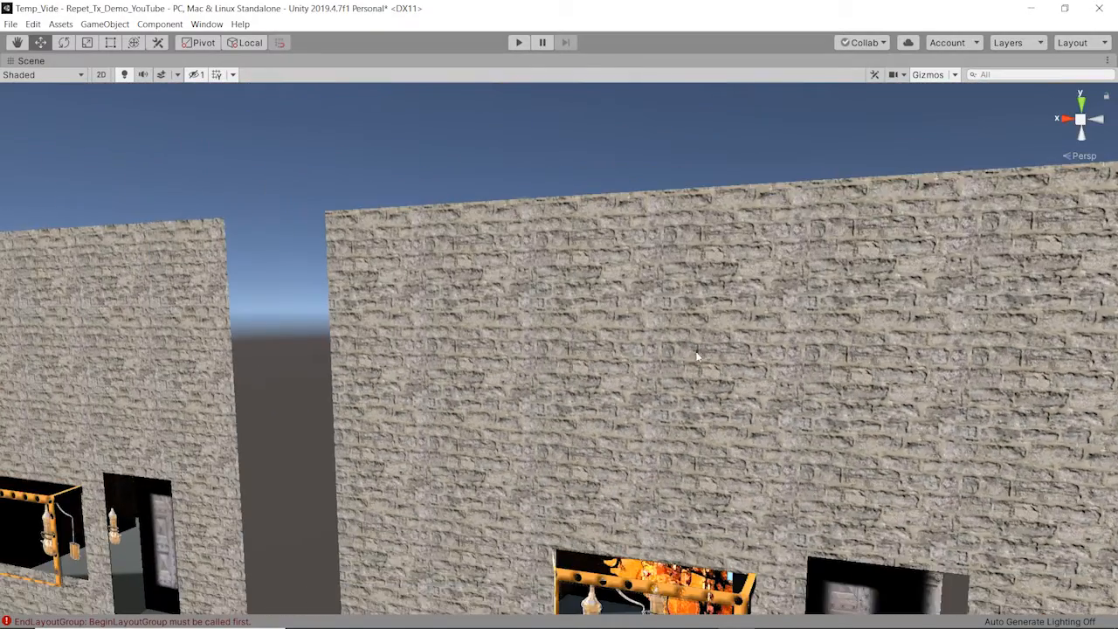
middle_drag(699, 357, 664, 341)
scroll(665, 339, down, 3)
scroll(664, 340, down, 6)
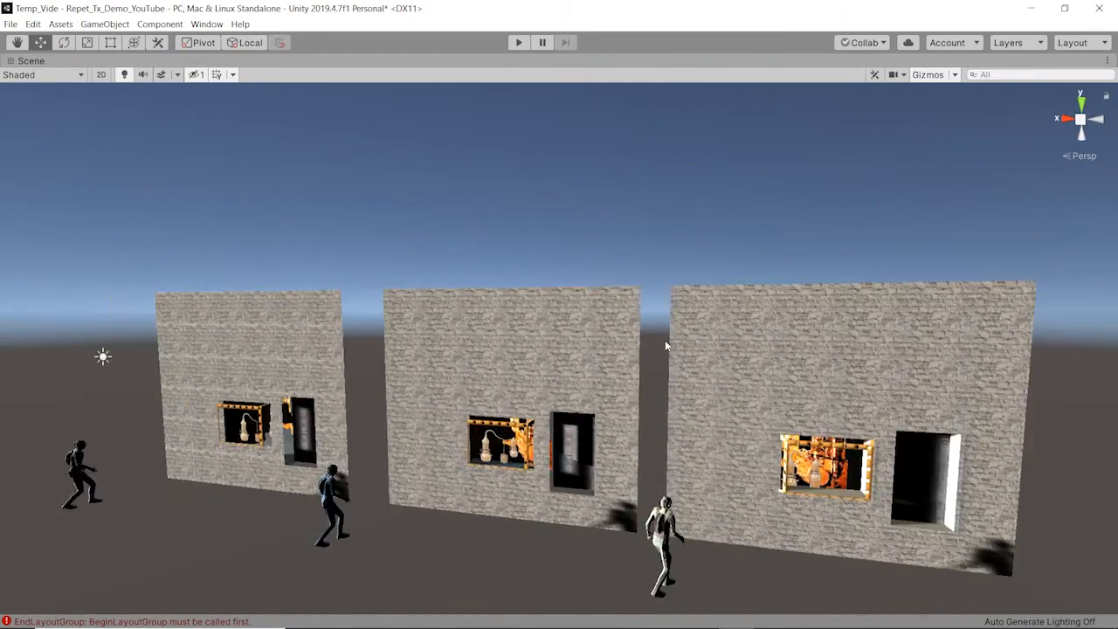
scroll(533, 376, down, 1)
scroll(529, 388, down, 1)
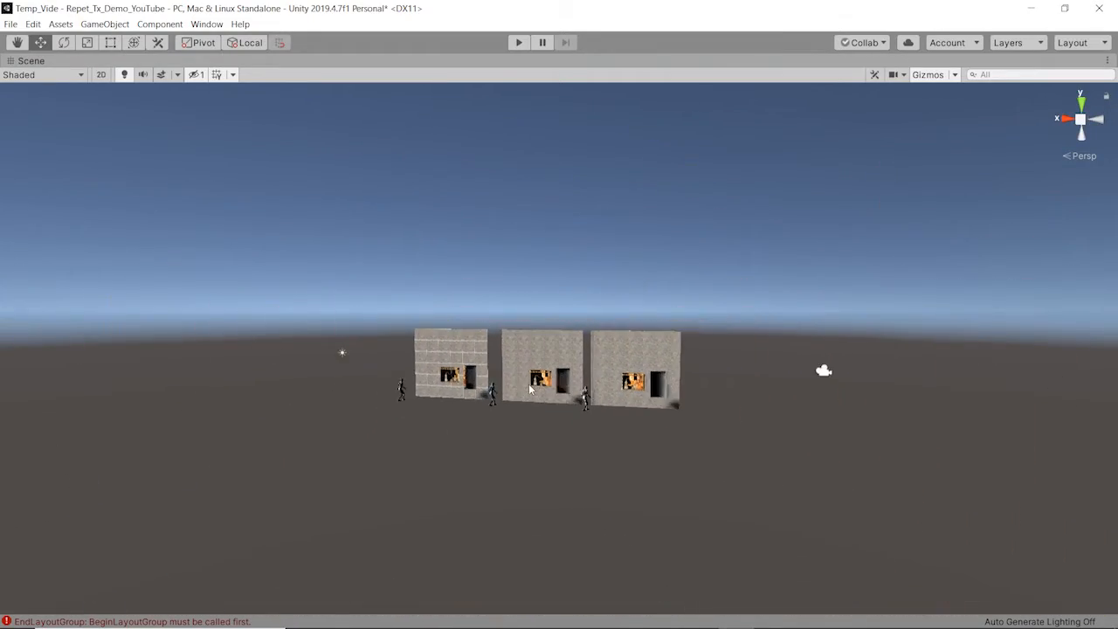
Inspect the repeating stone pattern and its tile joints at close range above a wall's window and door.
scroll(529, 387, up, 6)
middle_drag(1070, 378, 791, 347)
scroll(650, 351, up, 7)
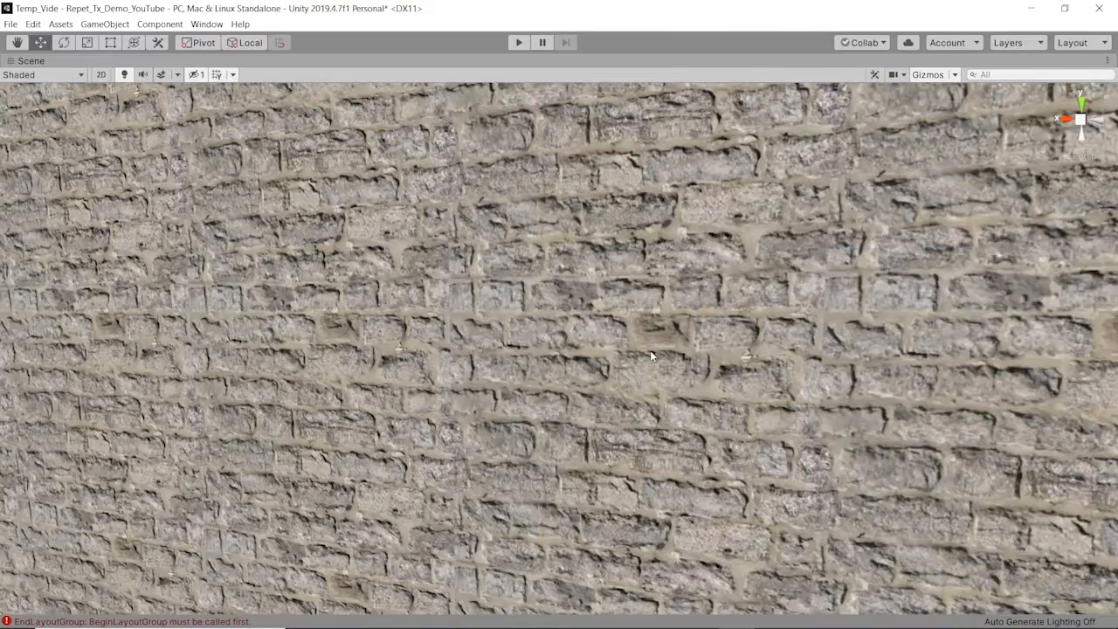
scroll(650, 350, down, 5)
scroll(694, 208, up, 4)
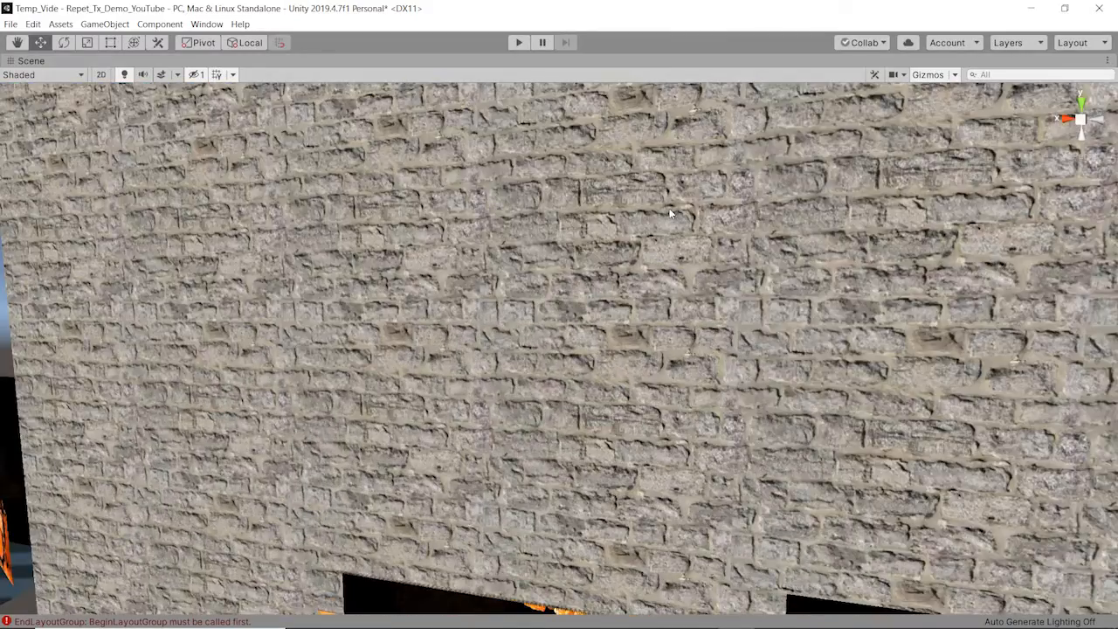
mouse_move(672, 214)
middle_down()
mouse_move(670, 254)
mouse_move(669, 209)
middle_up()
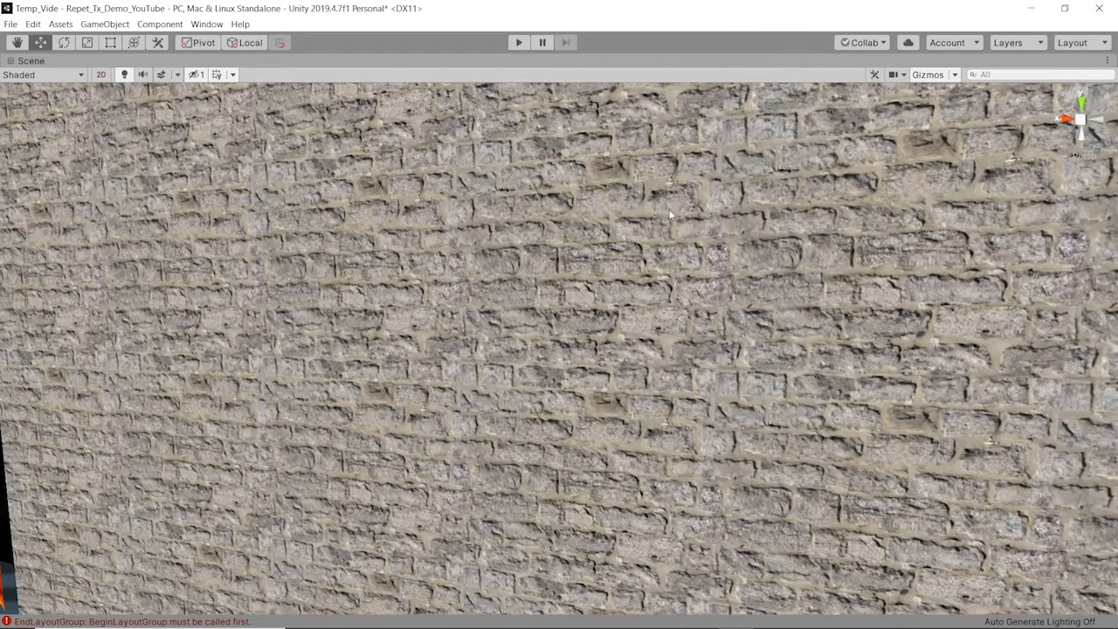
Compare the stone texture across all three walls from progressively greater distances.
scroll(665, 306, down, 6)
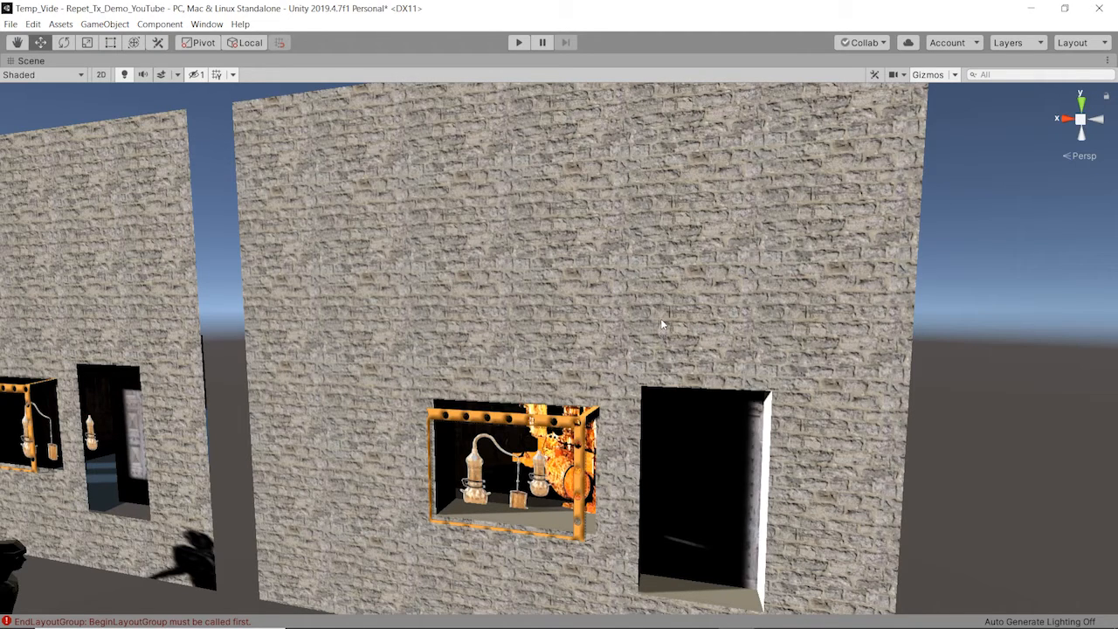
scroll(661, 327, down, 8)
scroll(661, 325, down, 8)
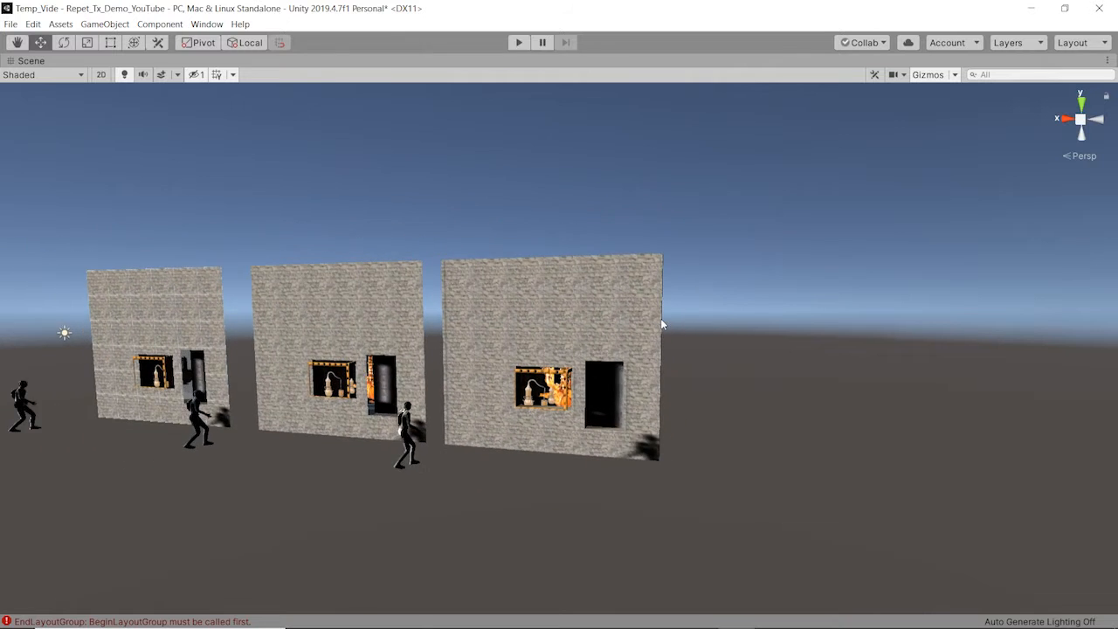
scroll(661, 325, down, 2)
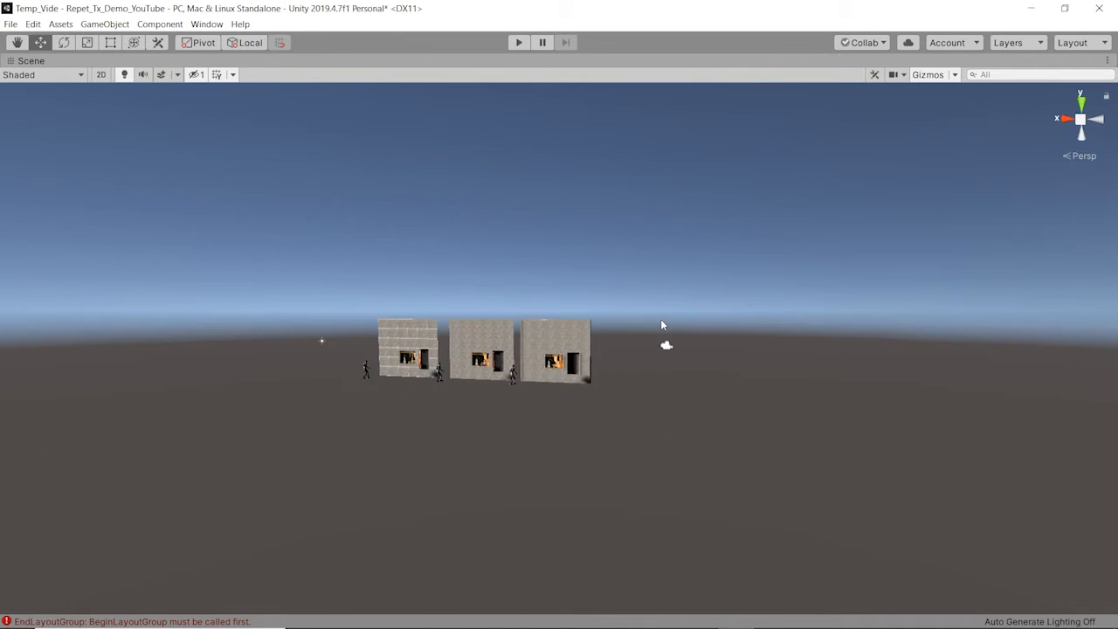
Select the Mur_Demo_1 wall nearest the camera and restore the Scene view from its maximized state.
scroll(661, 325, up, 8)
click(586, 329)
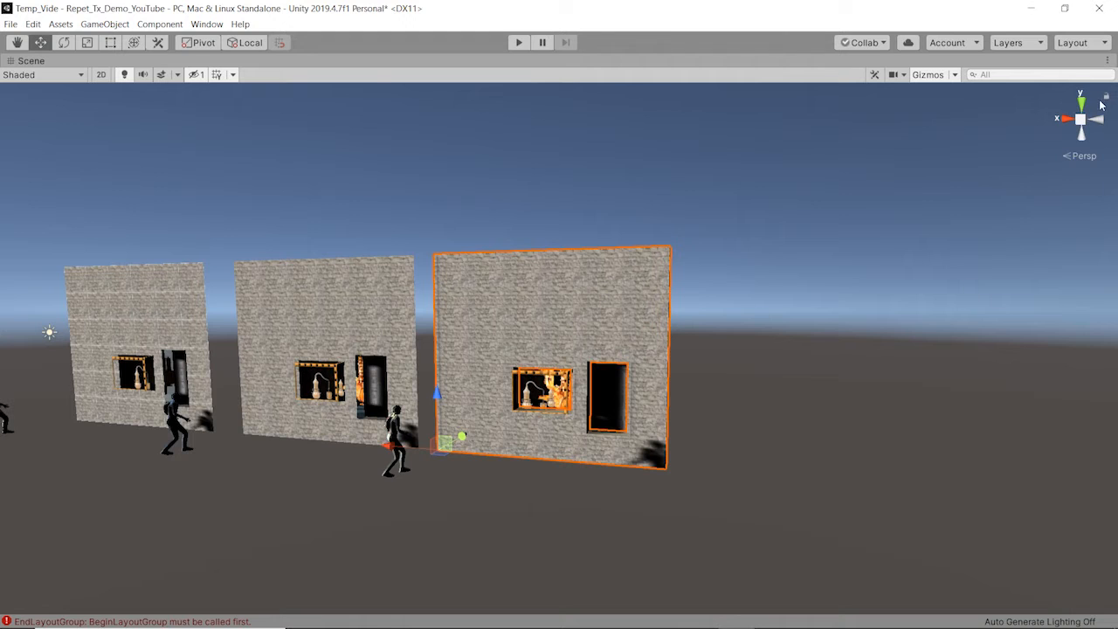
click(1107, 60)
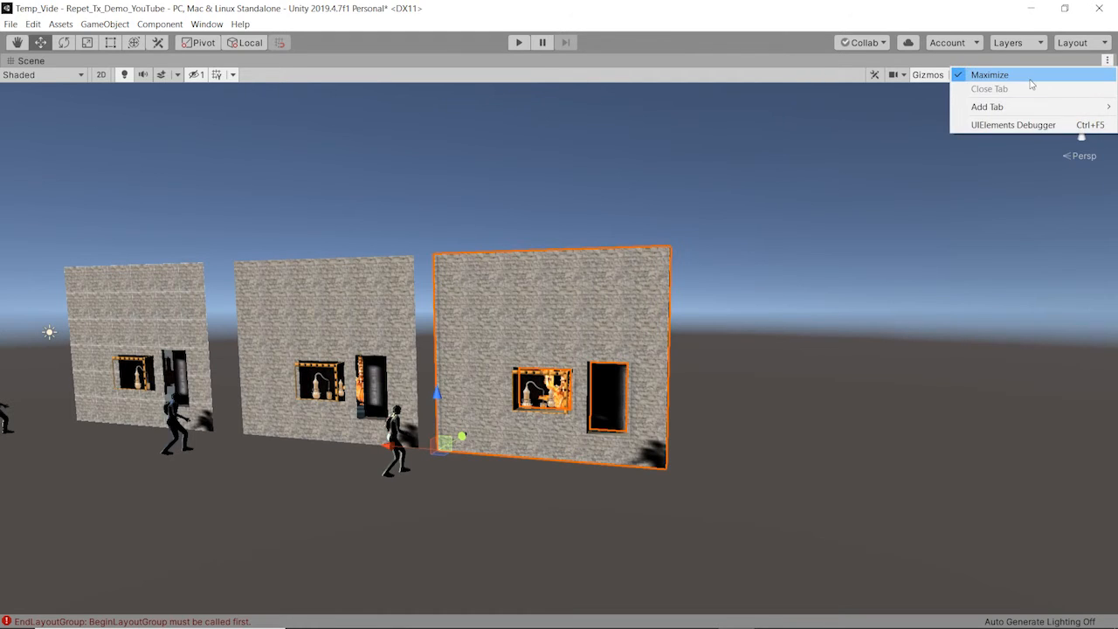
click(996, 75)
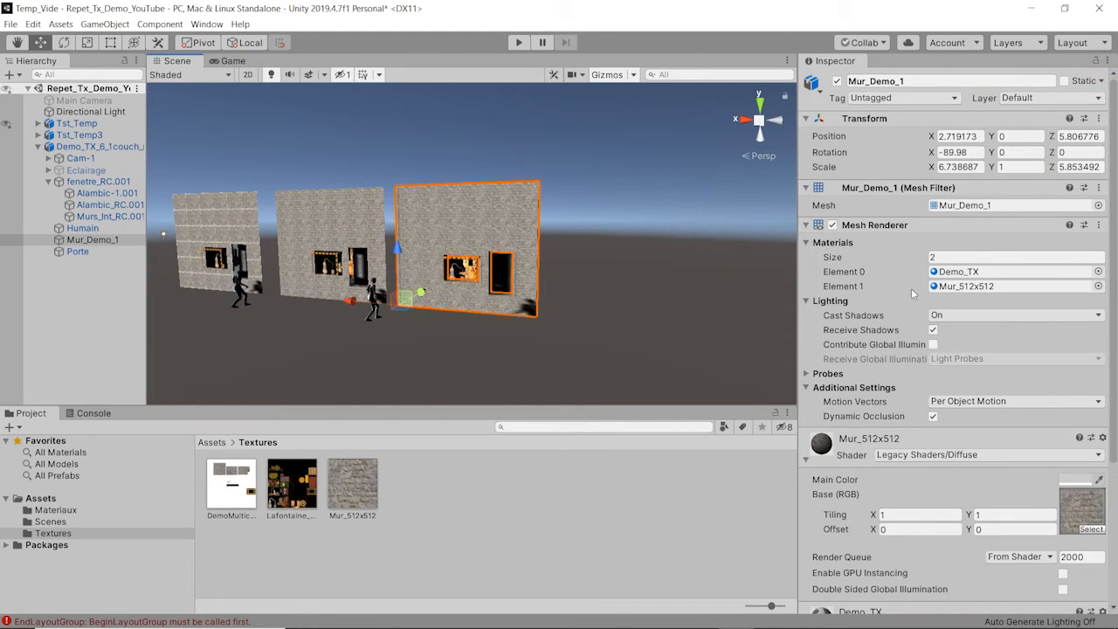
Preview the base textures of the wall's Mur_512x512 and Demo_TX materials, and enable GPU instancing on Demo_TX.
scroll(622, 303, up, 2)
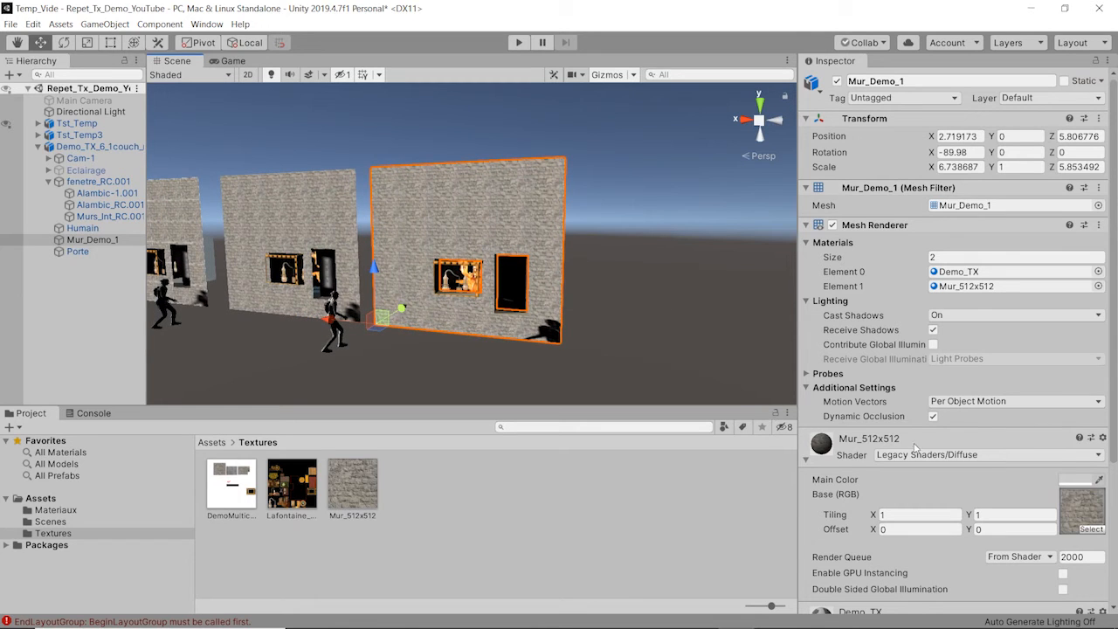
scroll(985, 477, down, 3)
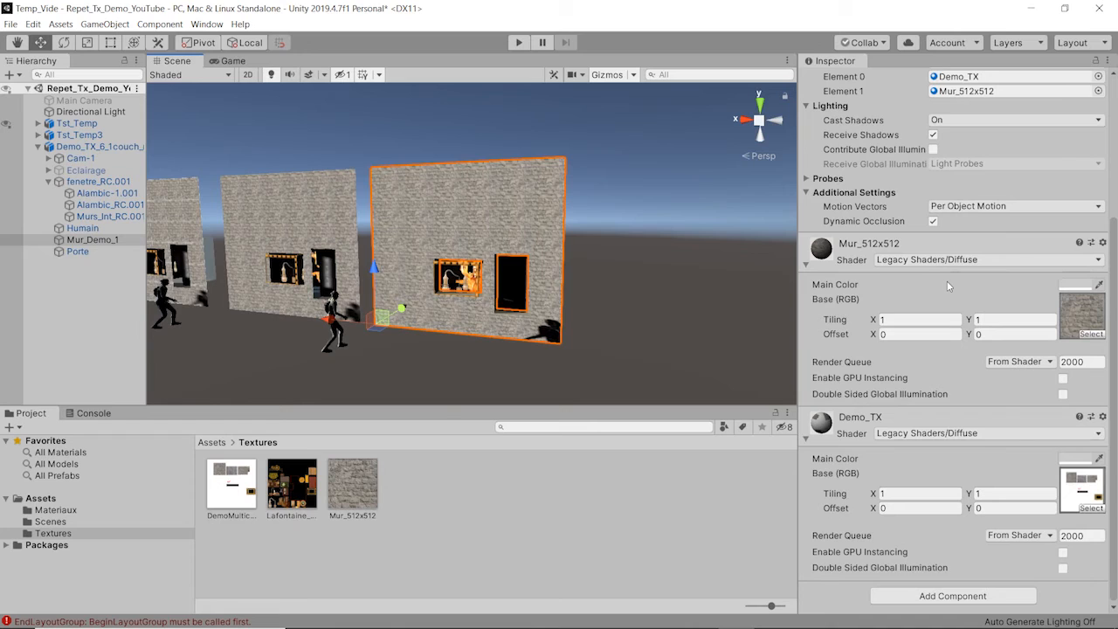
ctrl+click(1085, 323)
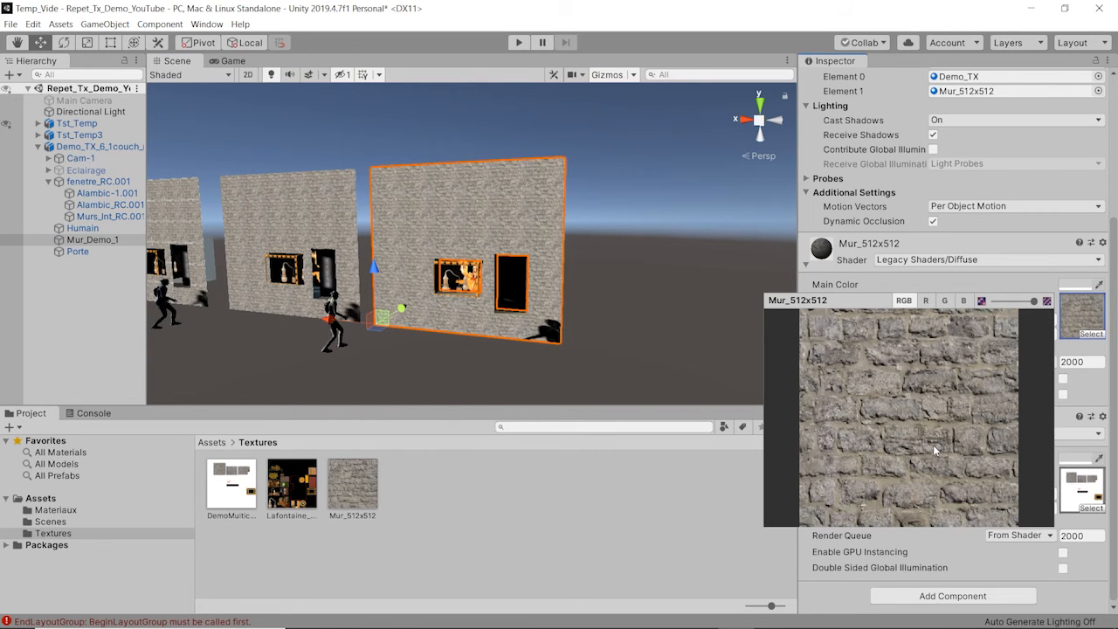
ctrl+click(1086, 495)
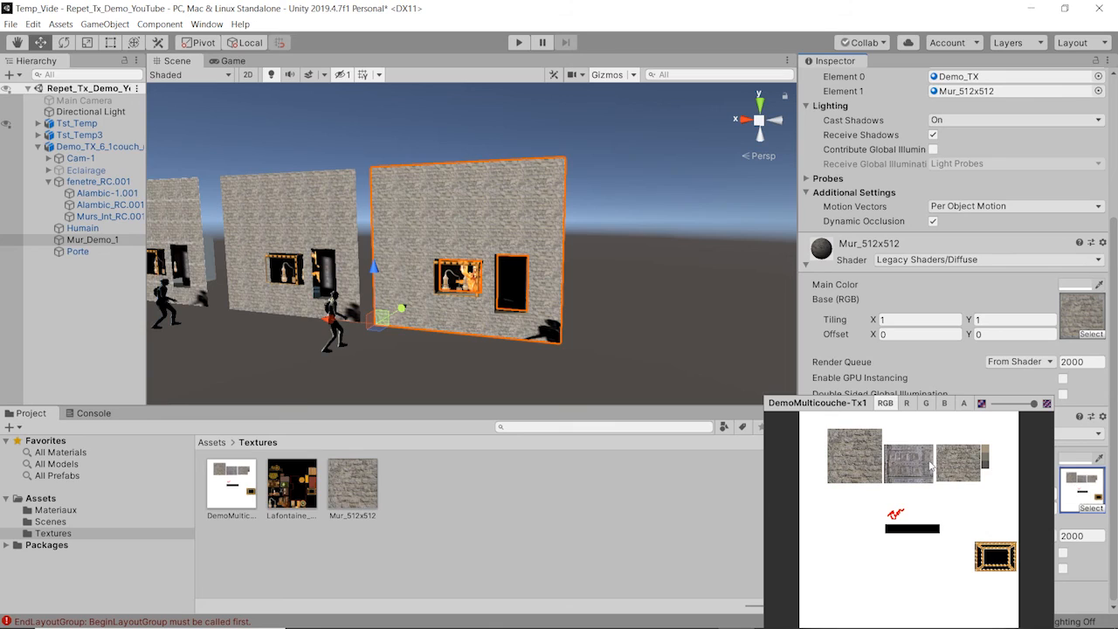
click(1063, 552)
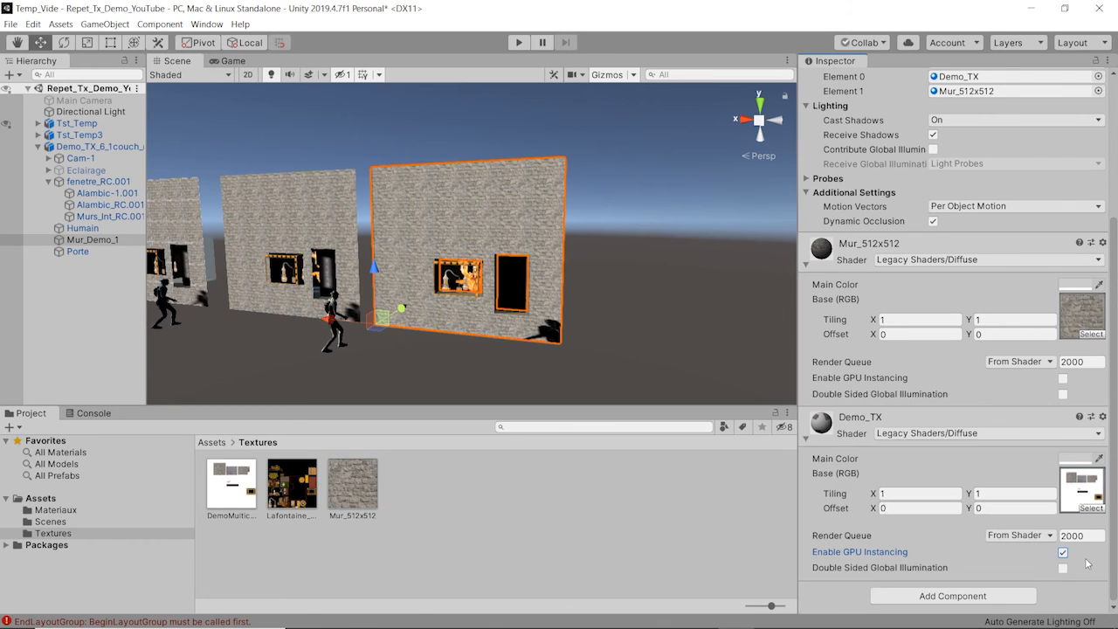